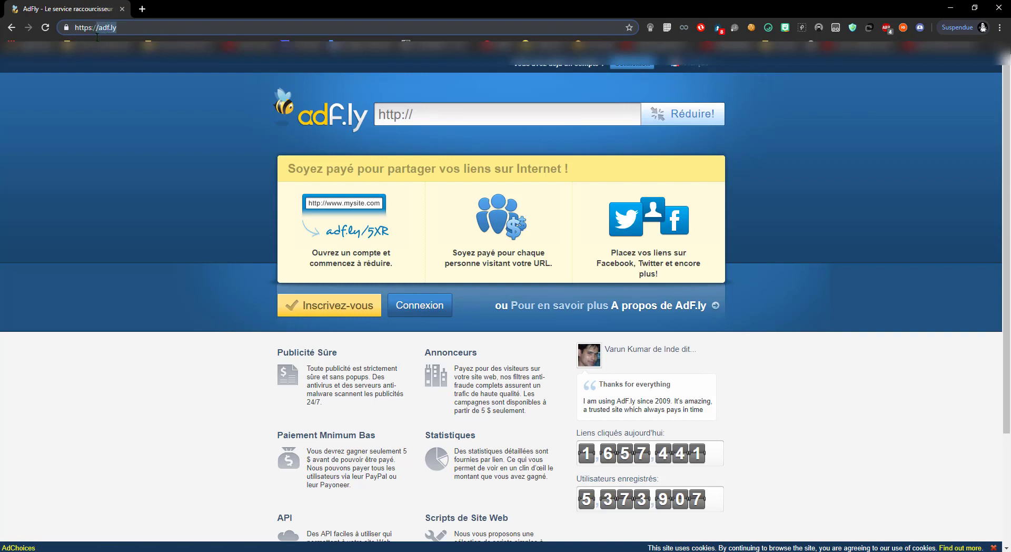
- Load adf.ly to show its home page with the link-shortening box and sign-up options
left_click(160, 138)
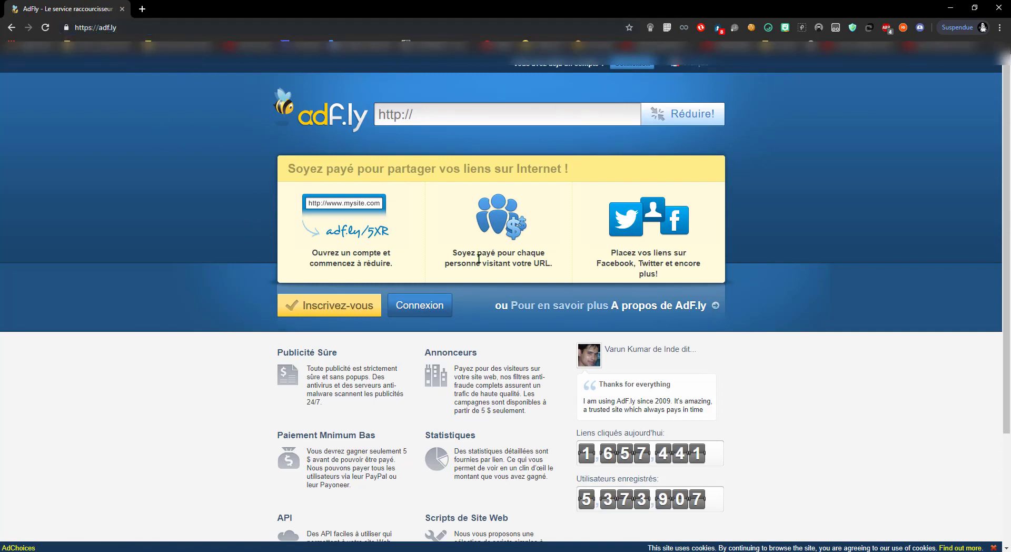
- Open the sign-up form, autofill it from a saved entry, and choose the Link Shrinker account type
left_click(350, 299)
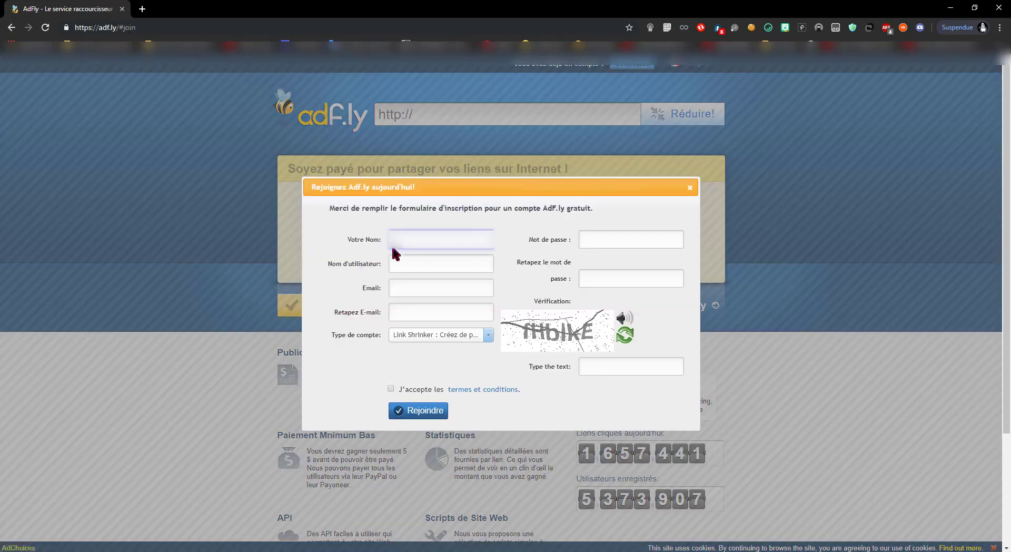
left_click(395, 242)
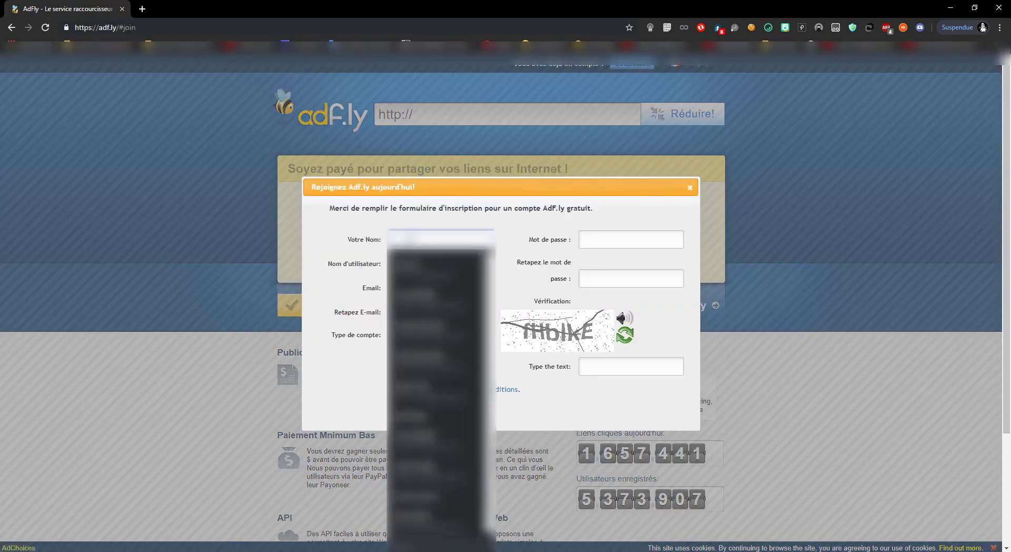
left_click(412, 233)
left_click(412, 234)
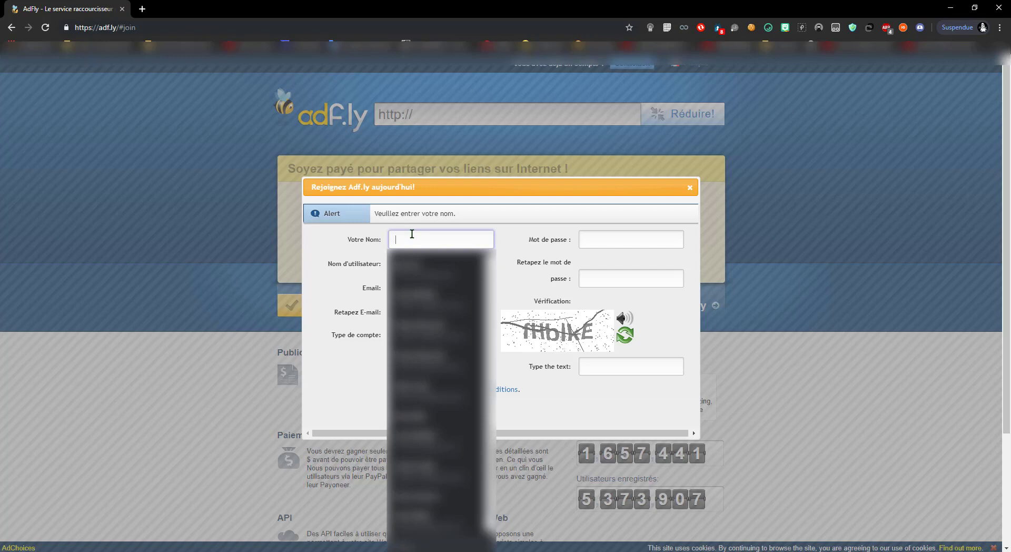
left_click(396, 328)
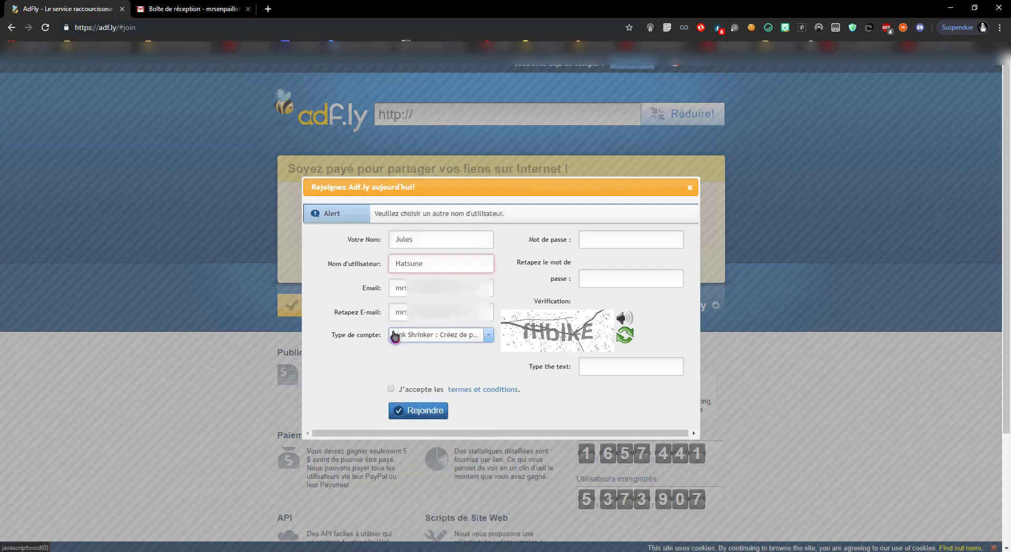
left_click(424, 339)
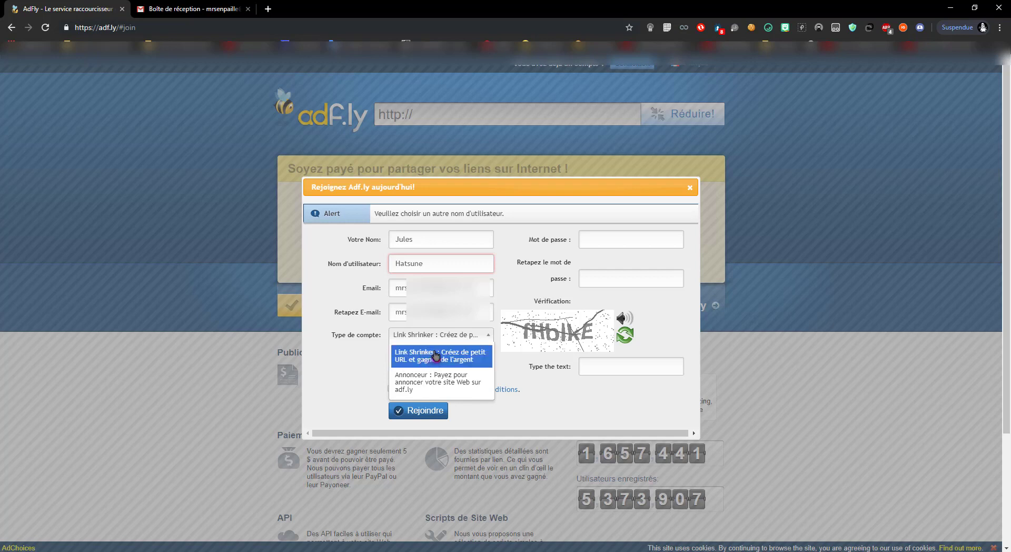
left_click(435, 356)
- Enter the captcha text, accept the terms, and submit the registration with Rejoindre
left_click(618, 373)
type("fHblkE")
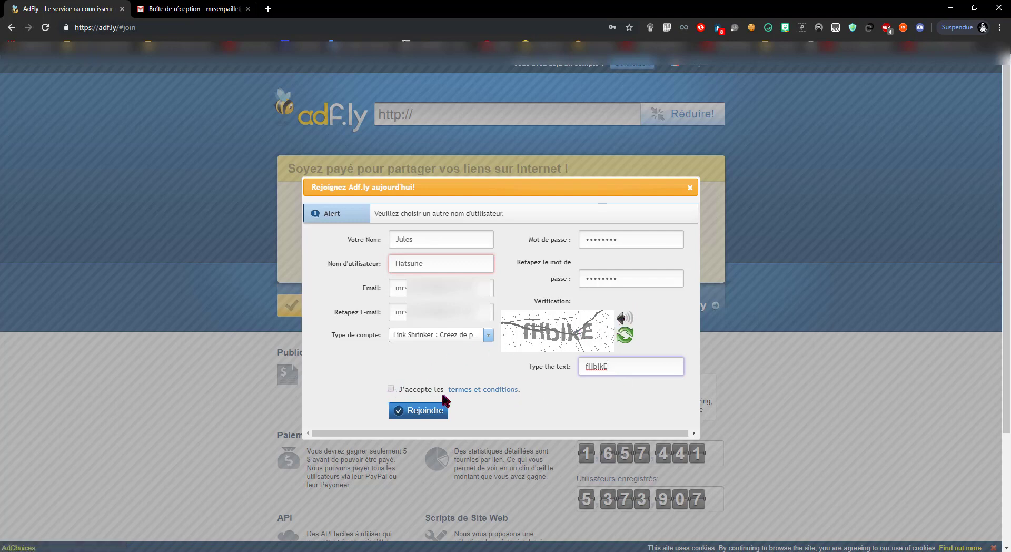
left_click(390, 388)
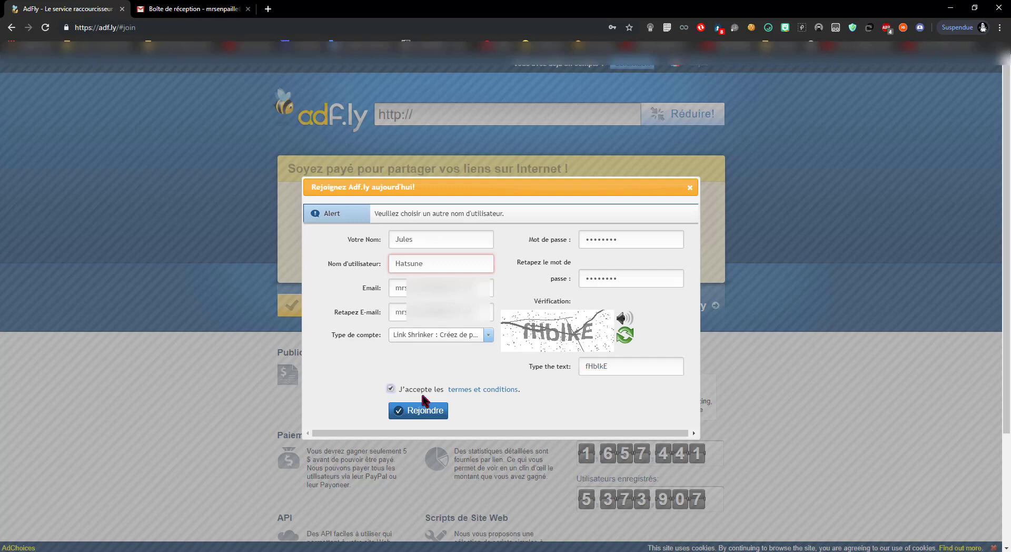
left_click(420, 417)
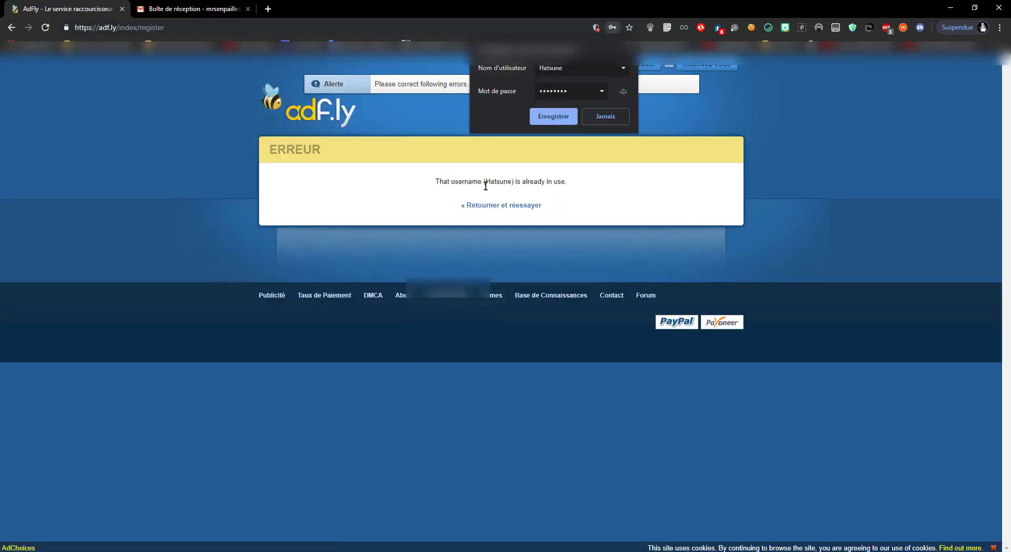
- Retry the sign-up with 'Real' appended to the username, the passwords and the new captcha
left_click(504, 206)
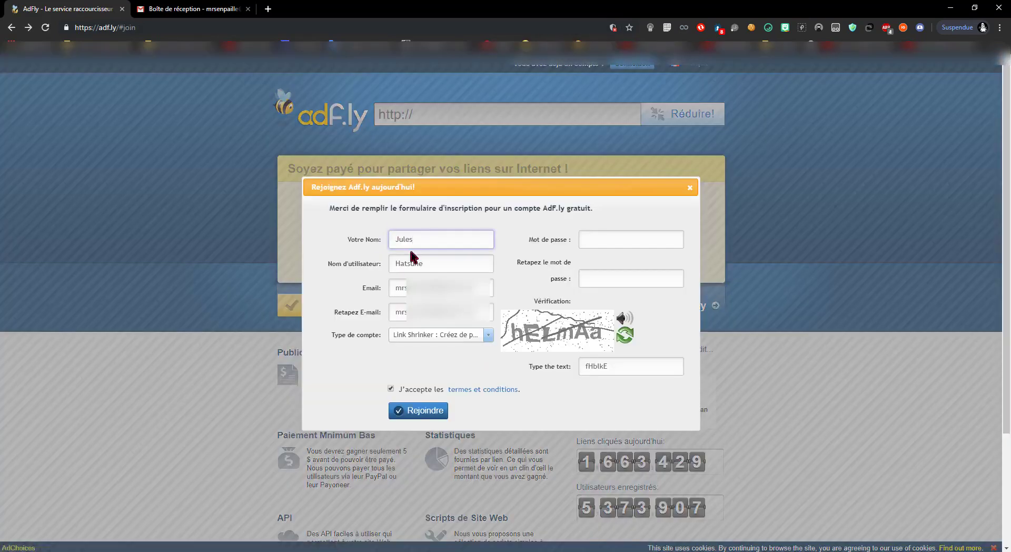
left_click(424, 264)
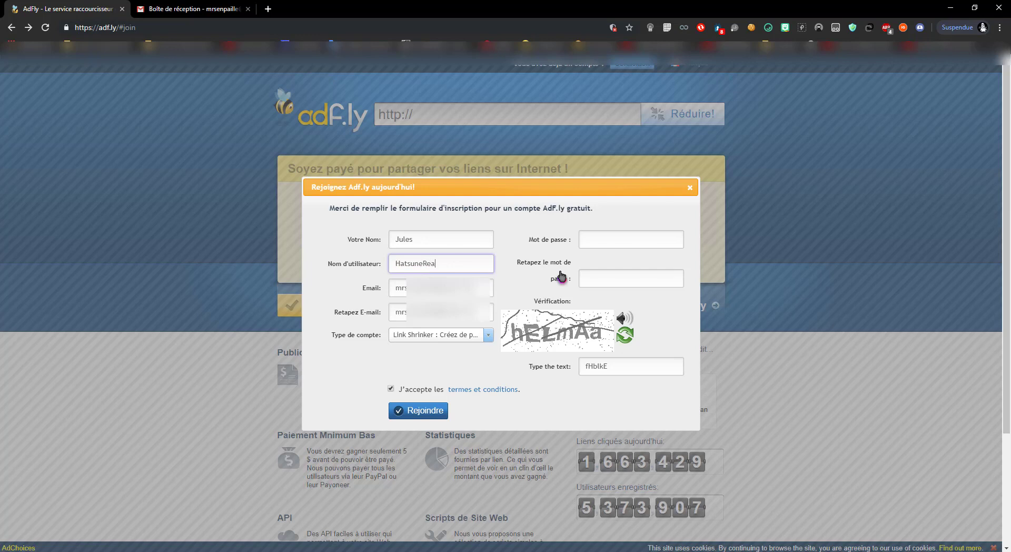
type("Real")
left_click(563, 277)
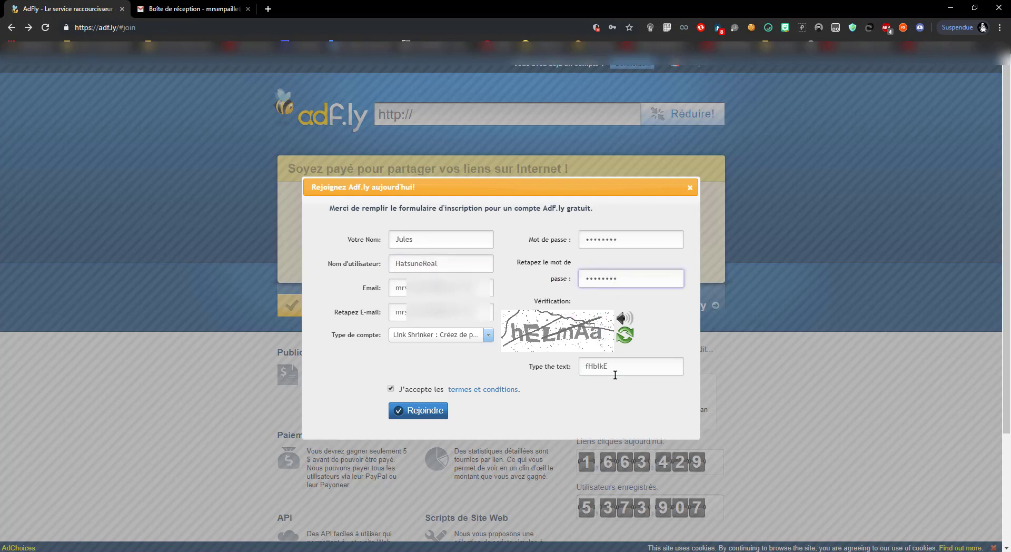
left_click(616, 374)
type("hElmAa")
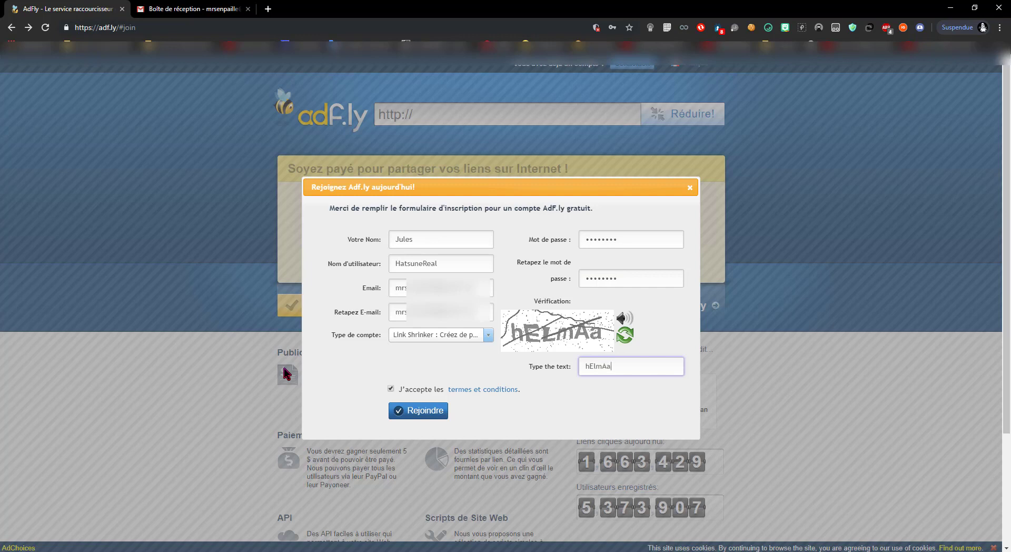
key("Return")
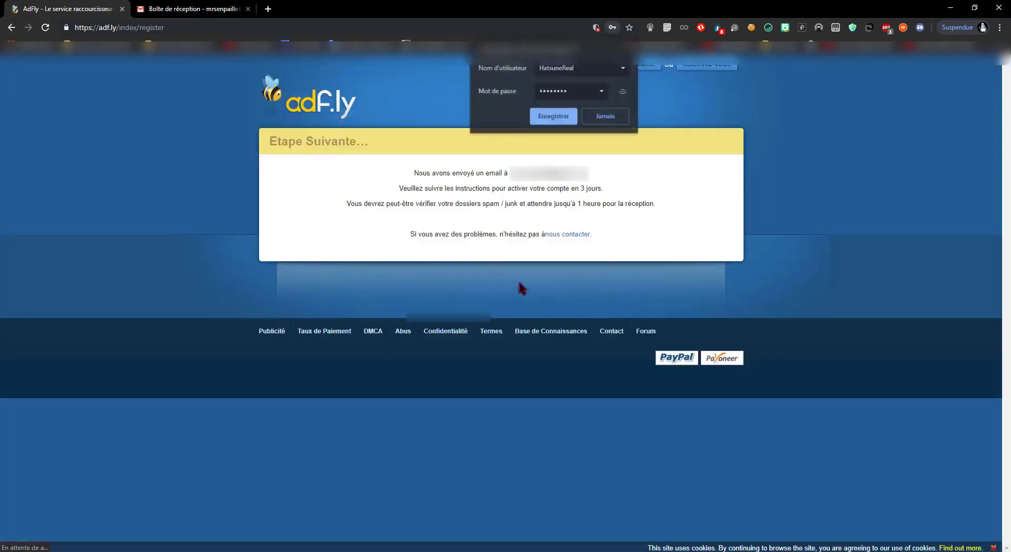
- Dismiss Chrome's save-password offer and read the activation-email confirmation message
left_click(508, 182)
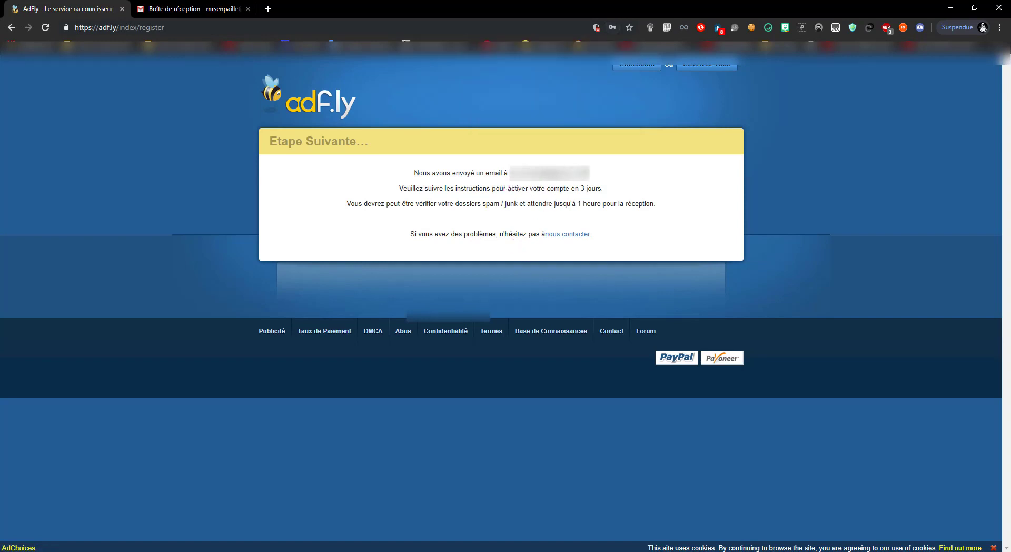
left_click_drag(588, 170, 420, 162)
left_click(468, 200)
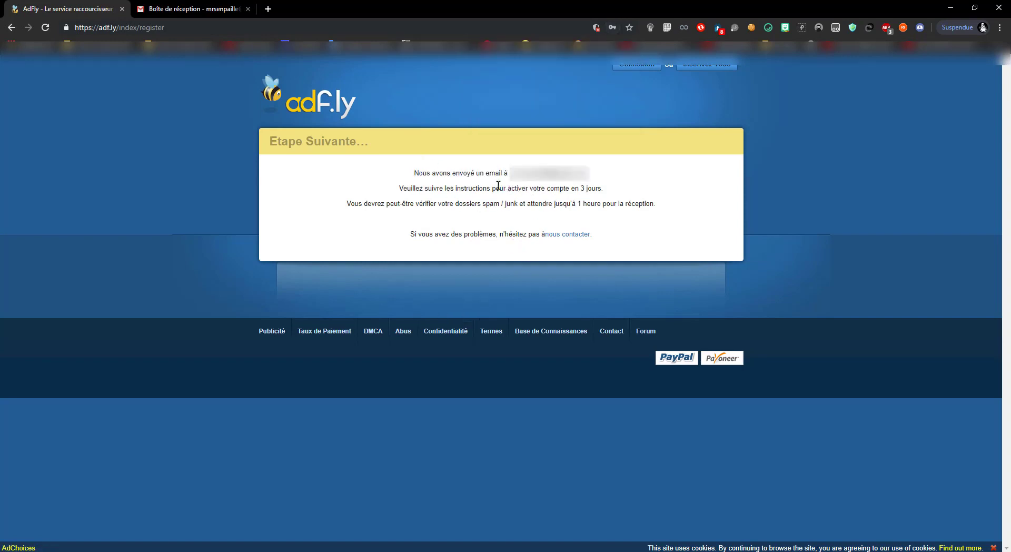
left_click(211, 9)
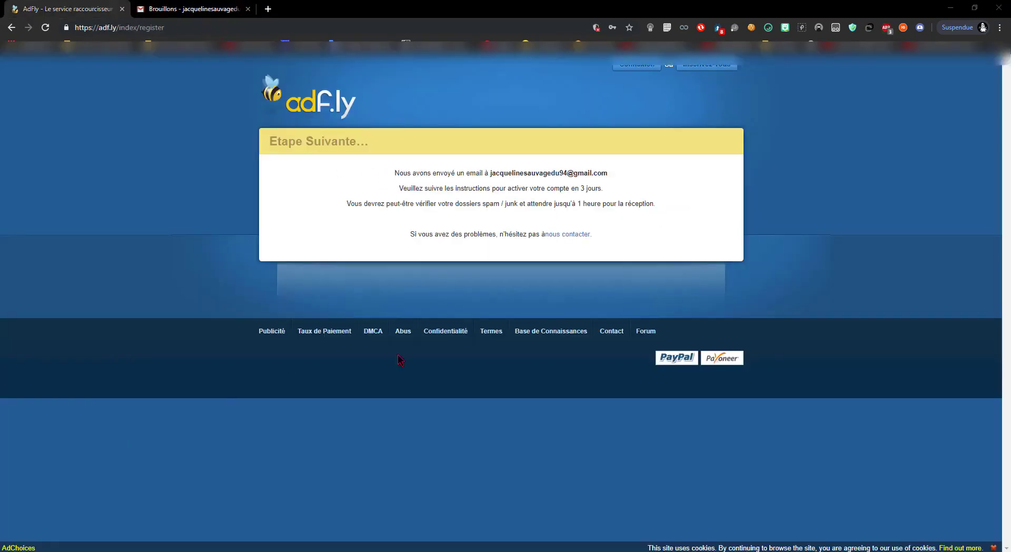
- Open the AdFly message in Gmail's Spam folder and follow its ay.gy/index/confirm link
left_click(180, 5)
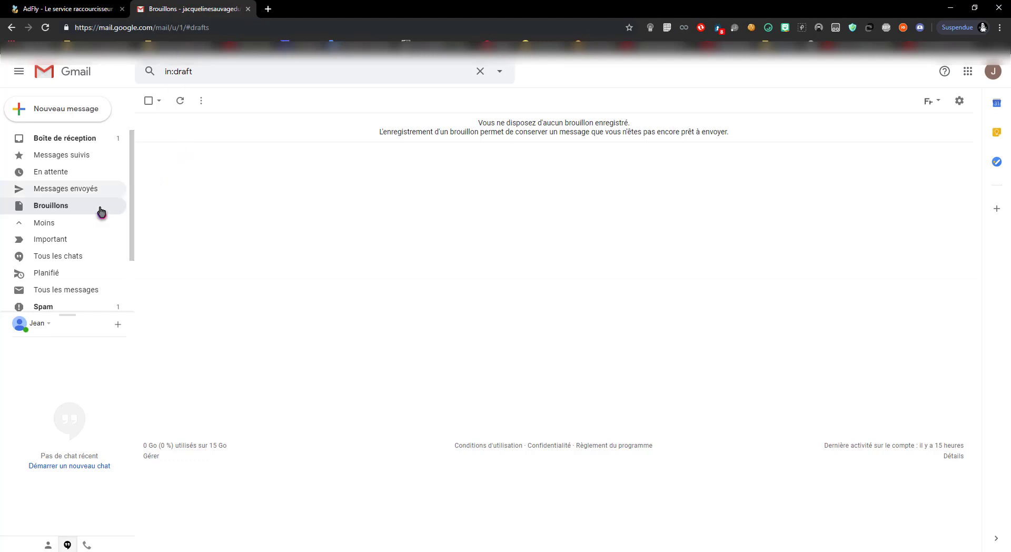
left_click(79, 138)
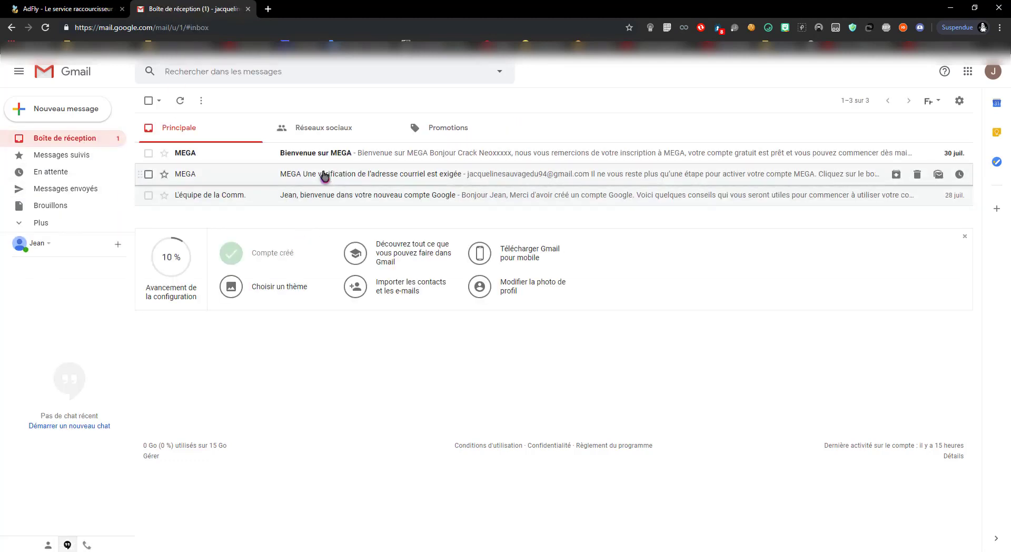
left_click(41, 224)
left_click(43, 254)
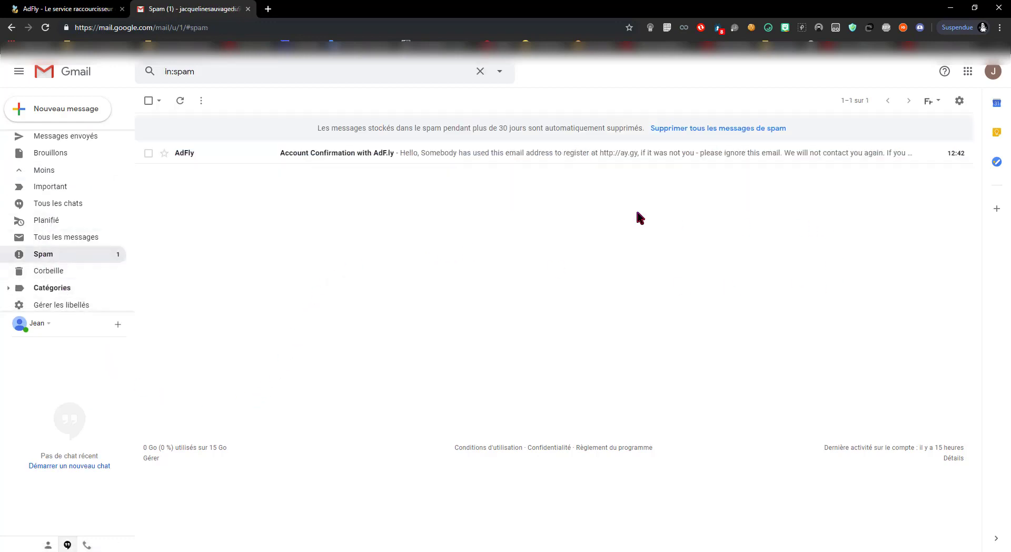
left_click(380, 160)
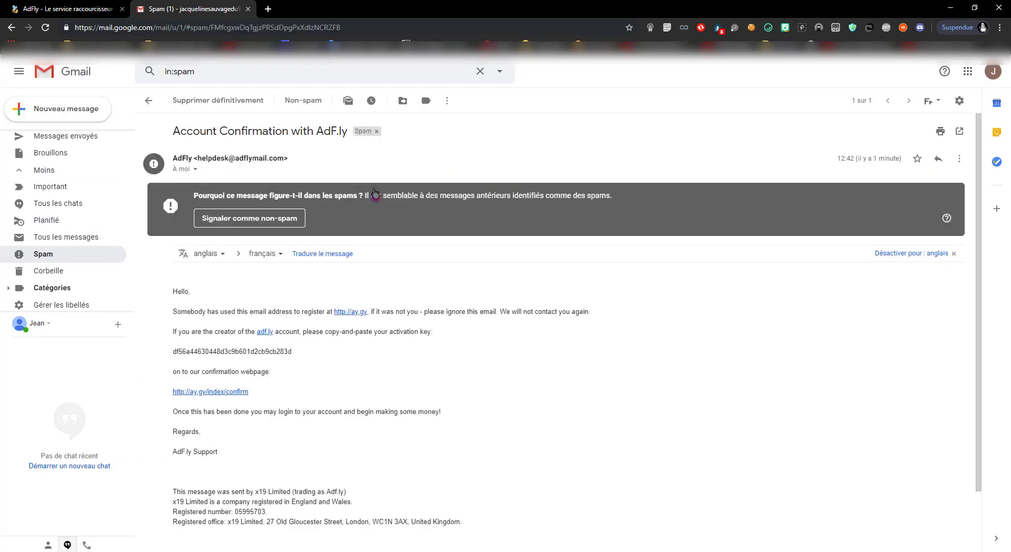
scroll(338, 217, "down", 1)
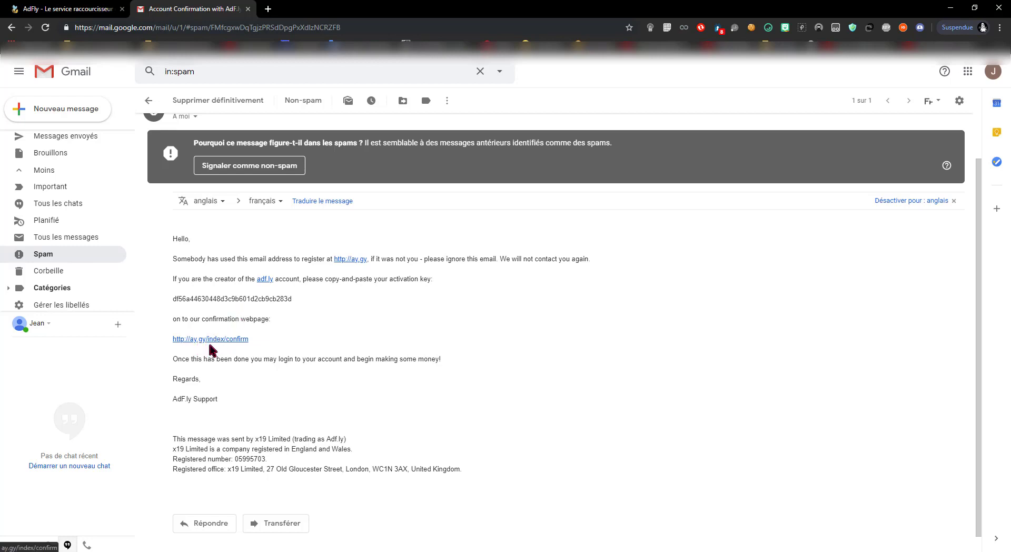
left_click(216, 340)
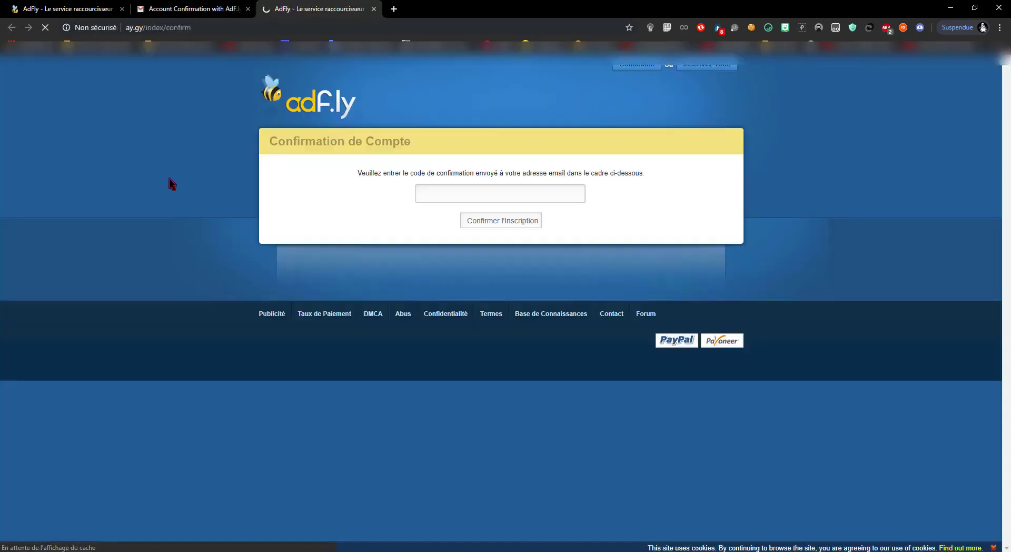
- Paste the activation key from the email into the confirmation field, confirm, and go to Connexion
left_click(174, 8)
left_click_drag(294, 299, 184, 291)
key("ctrl+c")
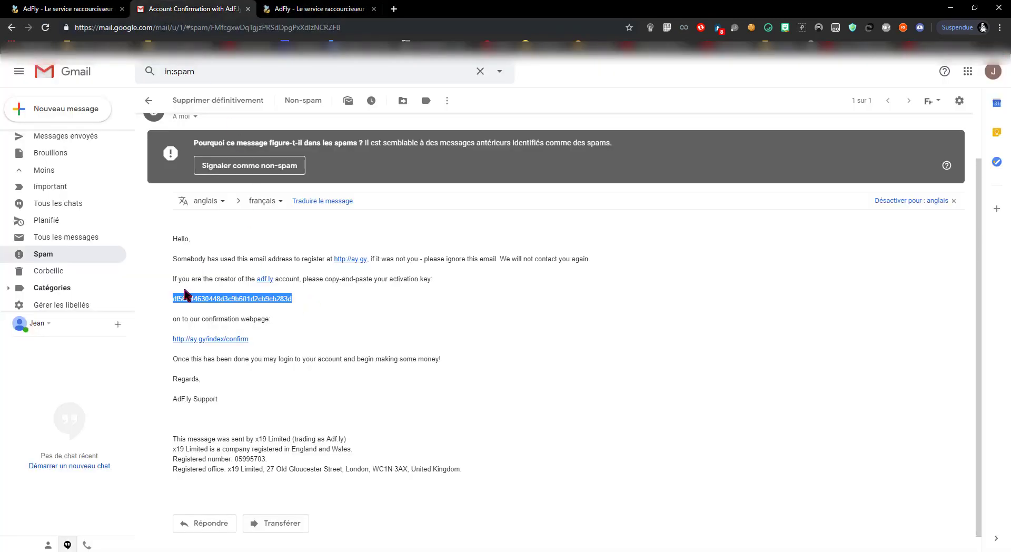
left_click(295, 9)
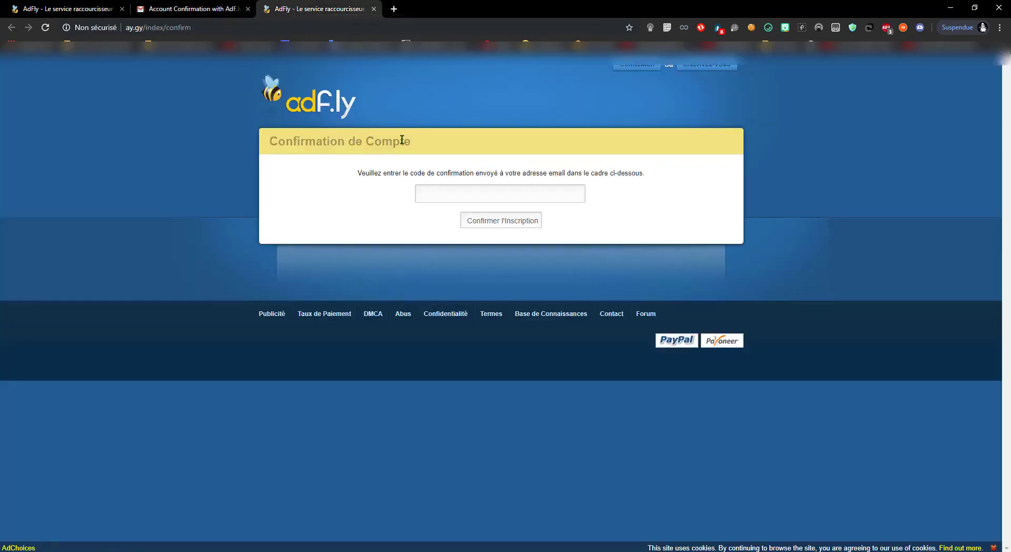
left_click(497, 201)
key("ctrl+v")
left_click(502, 220)
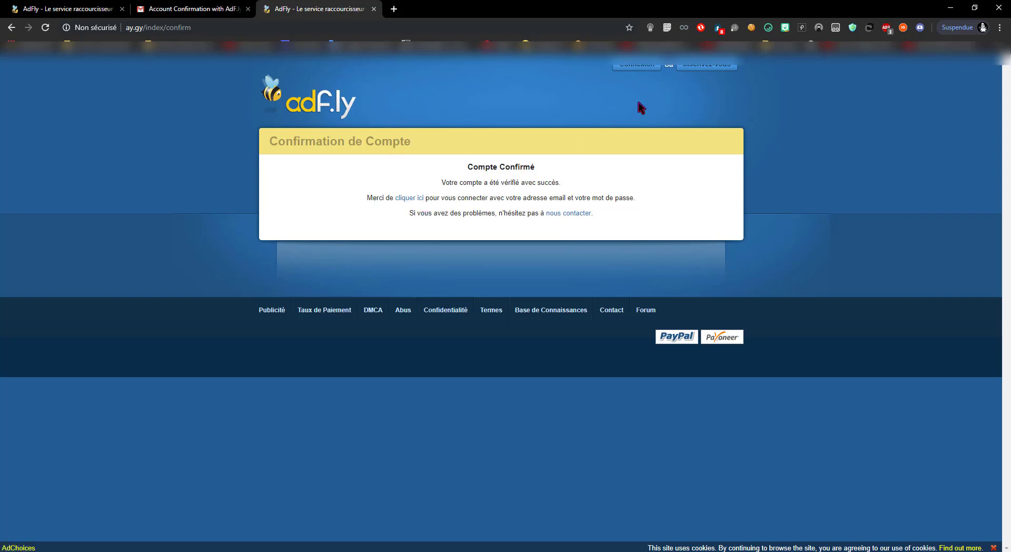
left_click(630, 66)
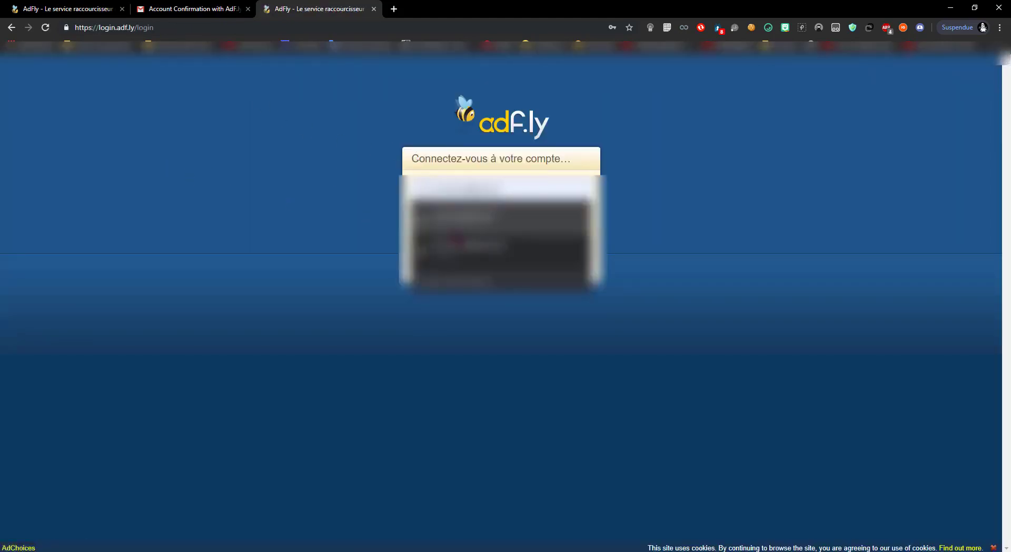
- Copy the Google account's e-mail address and return to the AdF.ly login tab
left_click(175, 7)
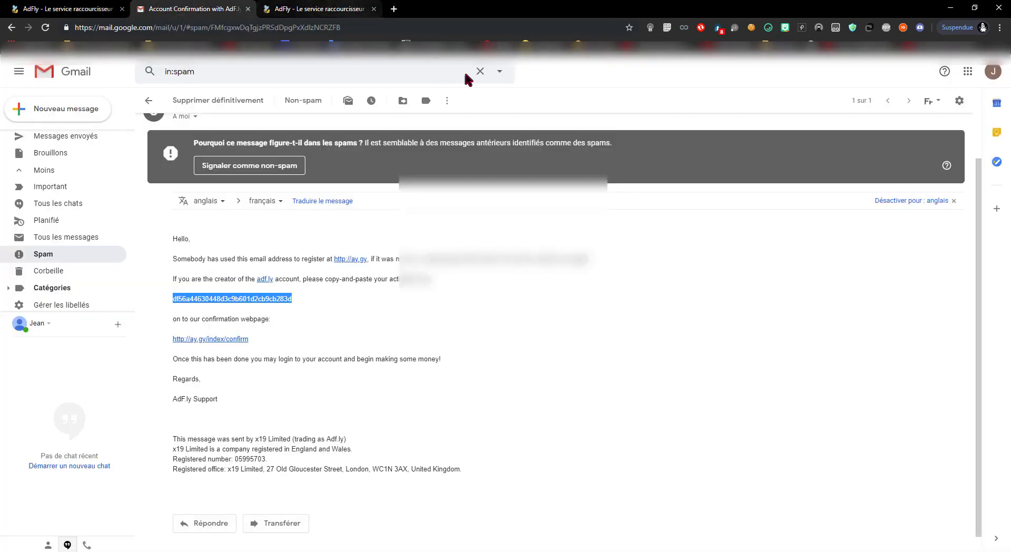
left_click(999, 68)
left_click_drag(886, 104, 964, 105)
left_click(993, 72)
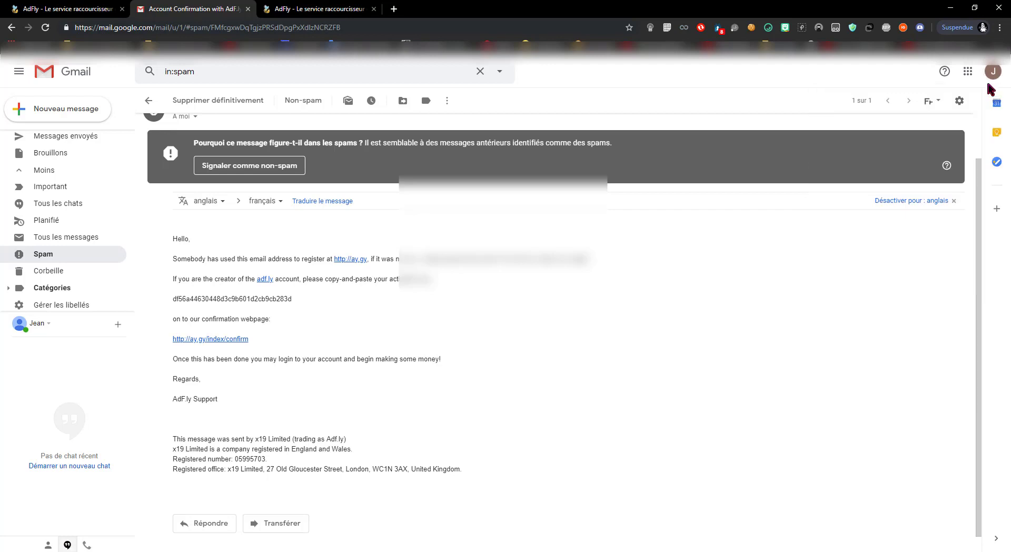
left_click(993, 71)
left_click(321, 9)
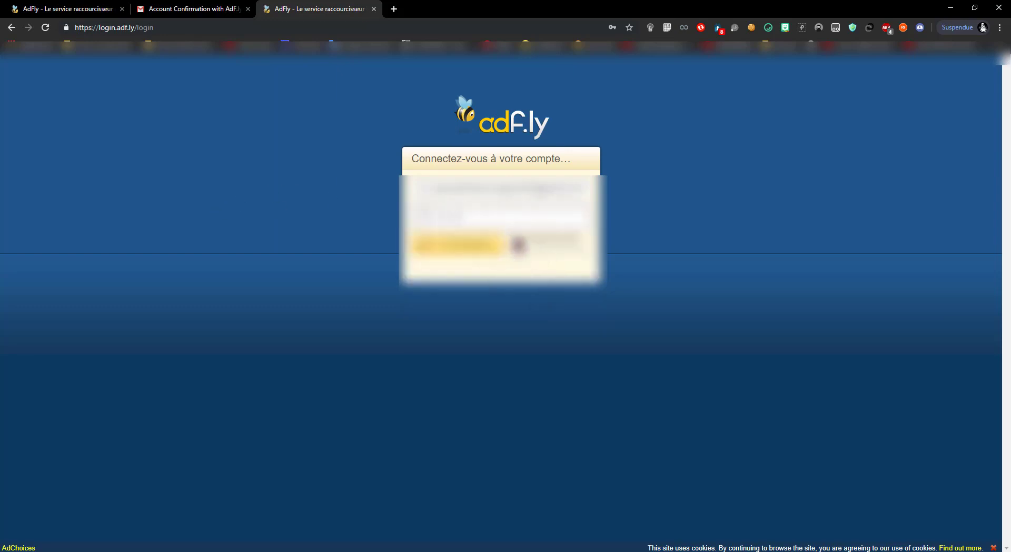
- Log in, save the password in Chrome, and answer Yes to Communication Preferences
left_click(478, 245)
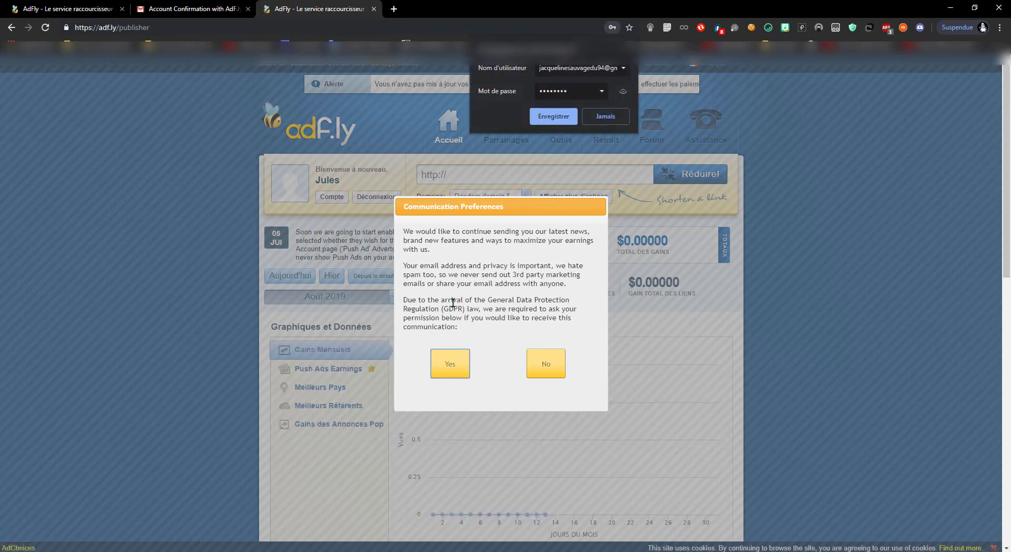
left_click(549, 116)
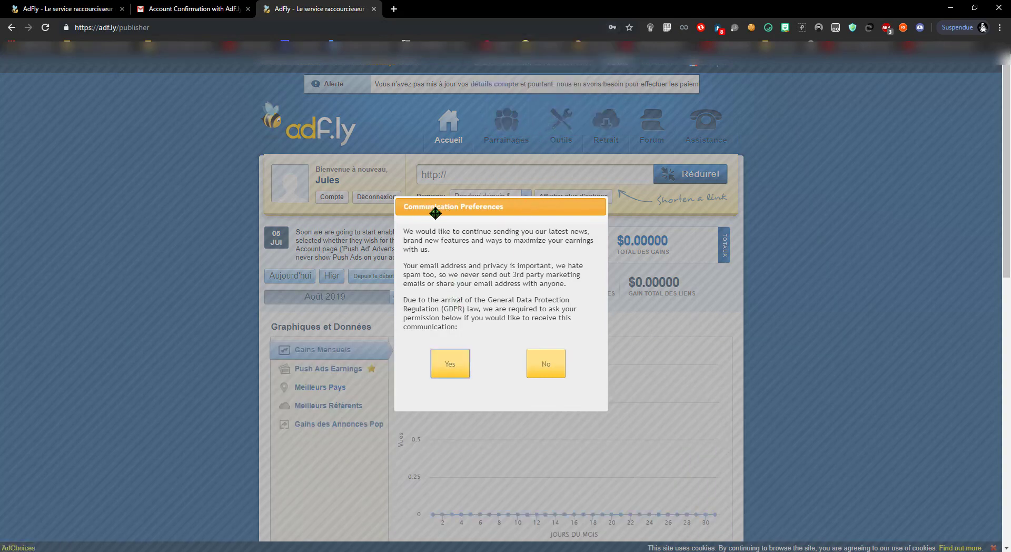
left_click(451, 365)
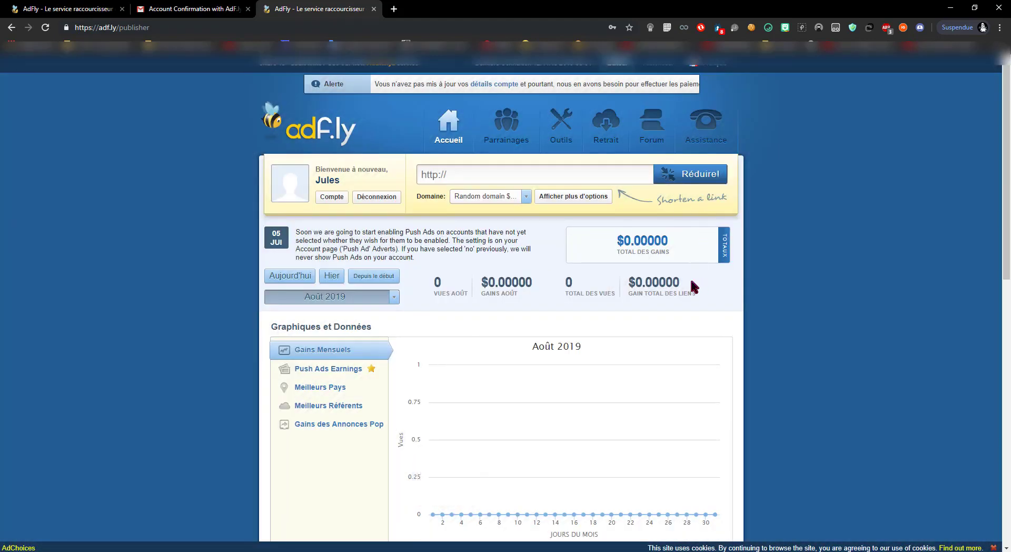
scroll(290, 259, "down", 1)
scroll(169, 266, "up", 1)
- Open the Compte account form and launch Fake Person Generator in a new tab
left_click(332, 197)
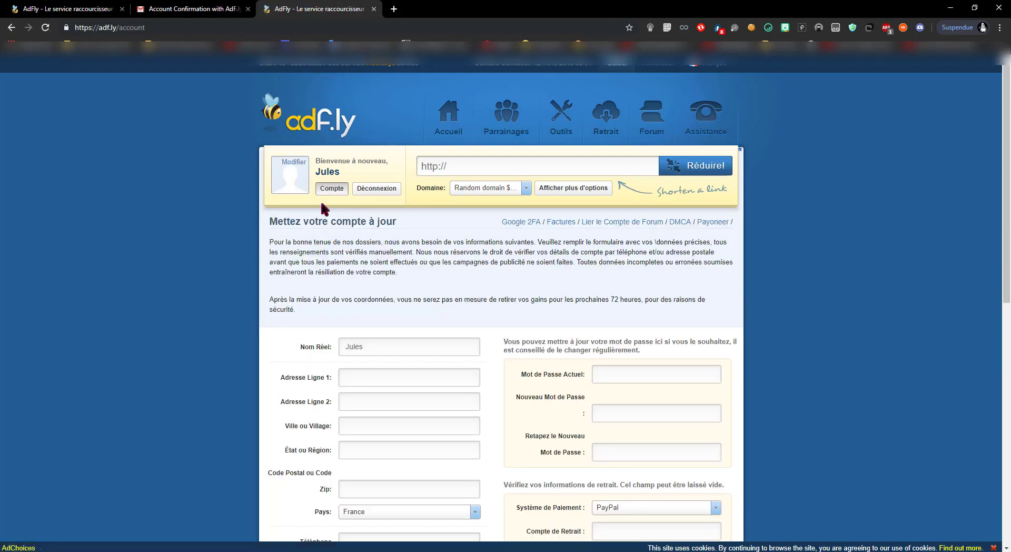
scroll(323, 209, "down", 1)
scroll(318, 216, "down", 1)
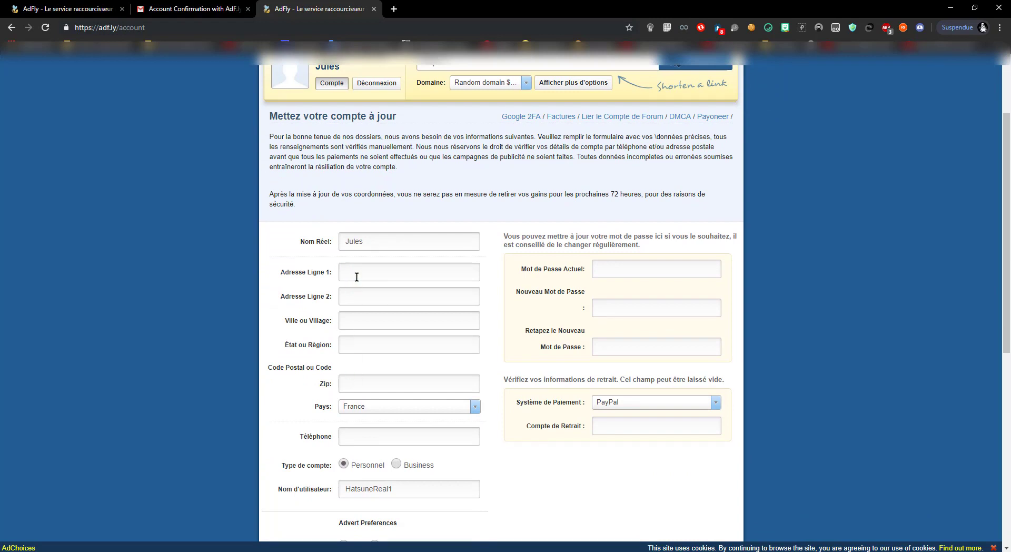
left_click_drag(366, 46, 396, 11)
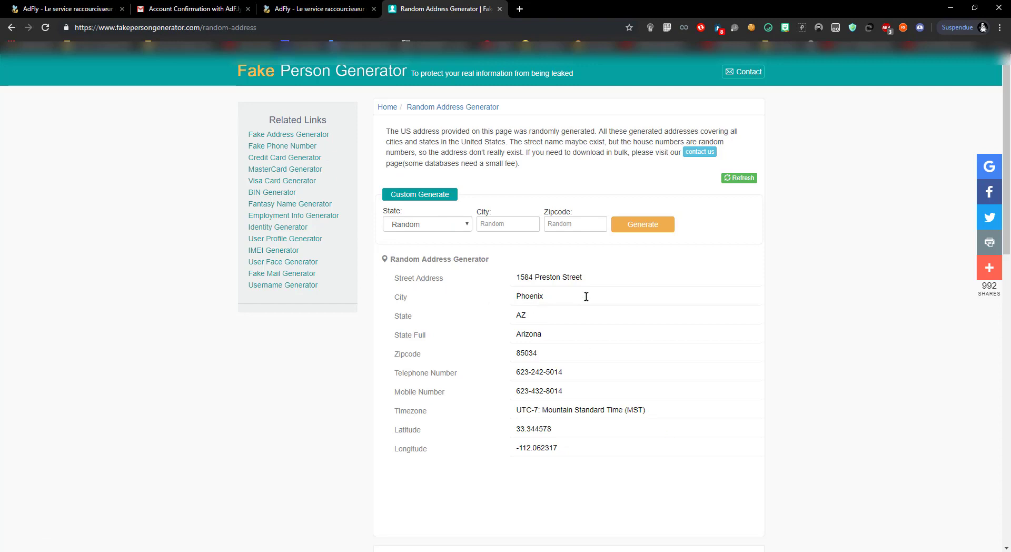
- Copy the generated street address into the first address line field
left_click(582, 279)
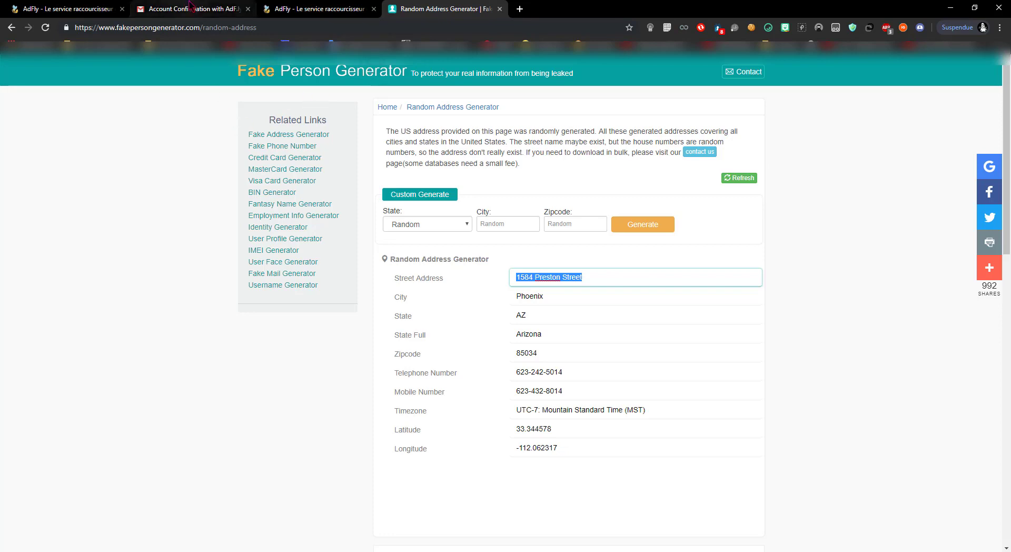
left_click(316, 8)
left_click(371, 272)
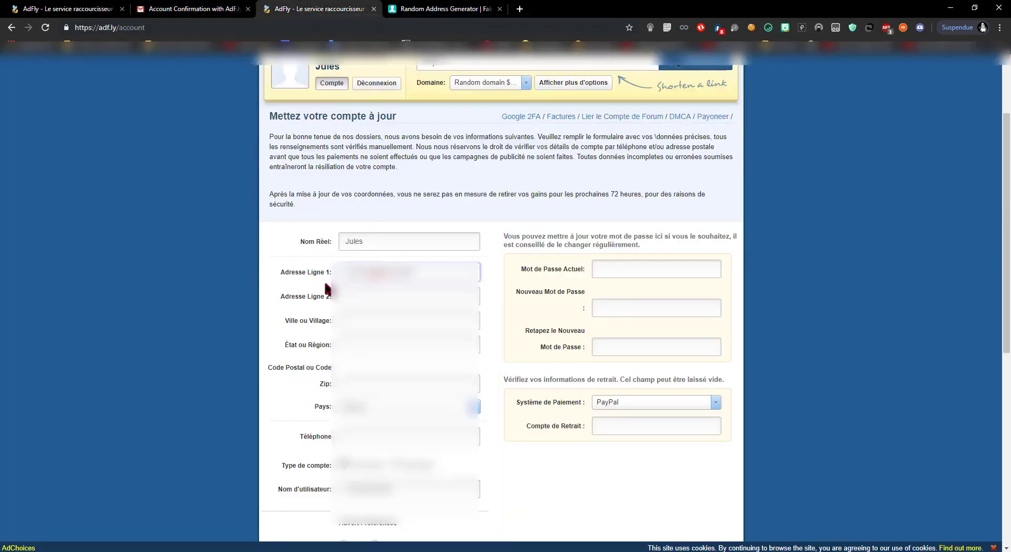
left_click(390, 8)
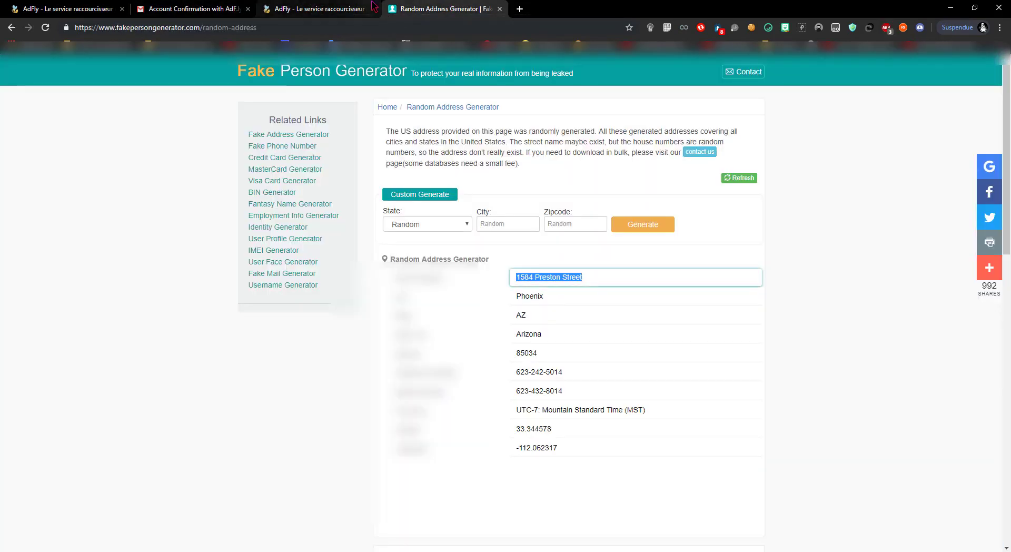
left_click(372, 9)
key("ctrl+Tab")
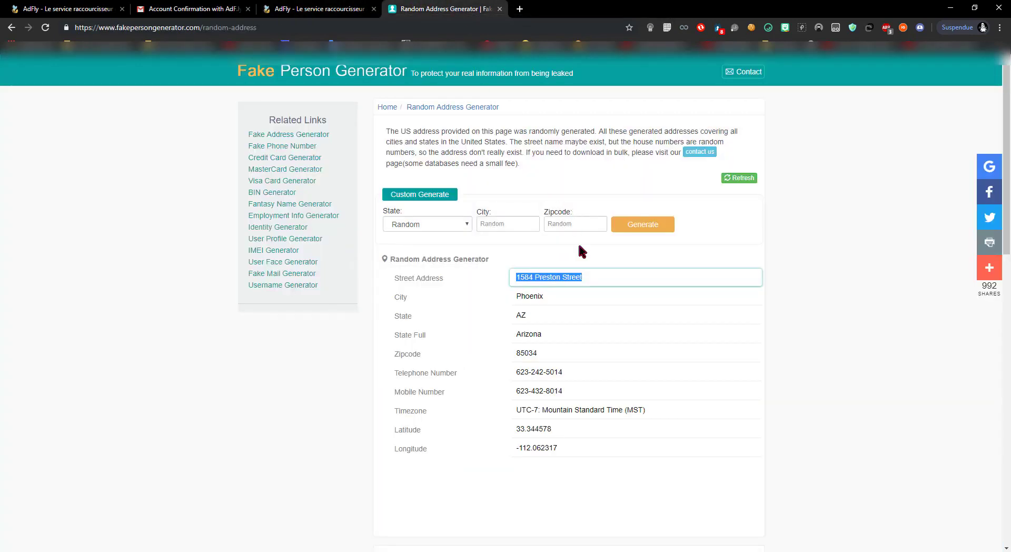
- Paste the generated city Phoenix into the account form's city field
left_click(535, 299)
key("ctrl+c")
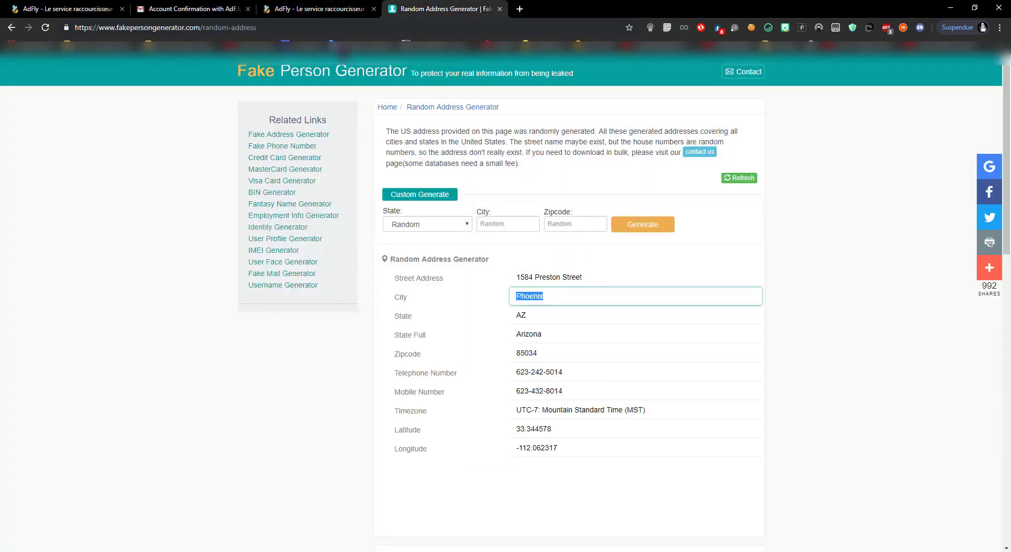
left_click(297, 9)
right_click(383, 319)
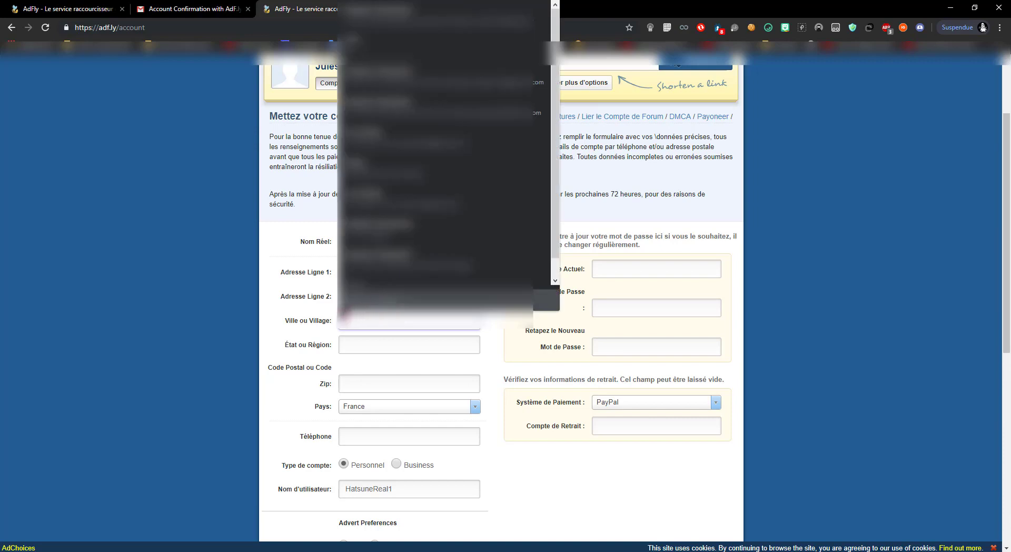
left_click(387, 305)
key("ctrl+Tab")
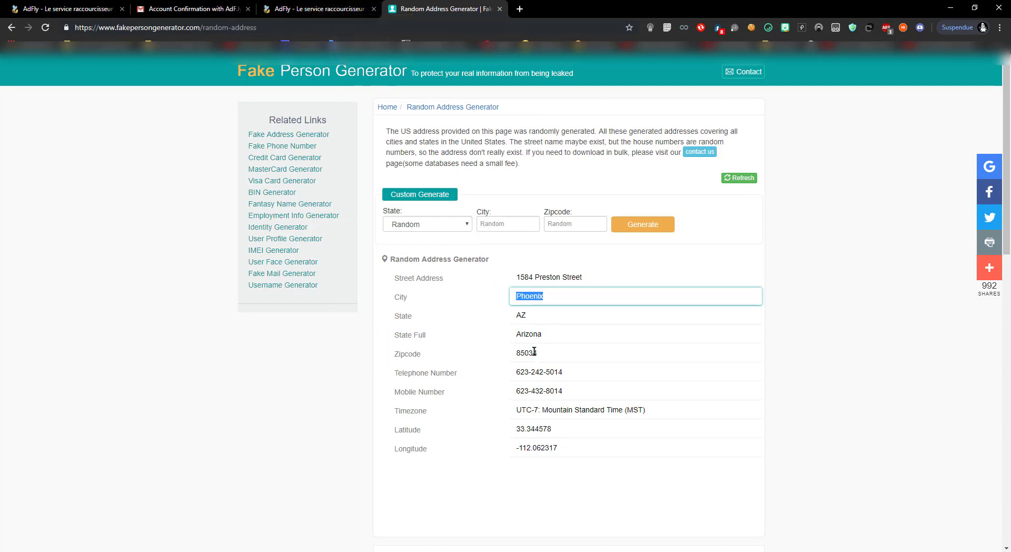
key("ctrl+c")
key("ctrl+Tab")
key("ctrl+Tab")
key("ctrl+Tab")
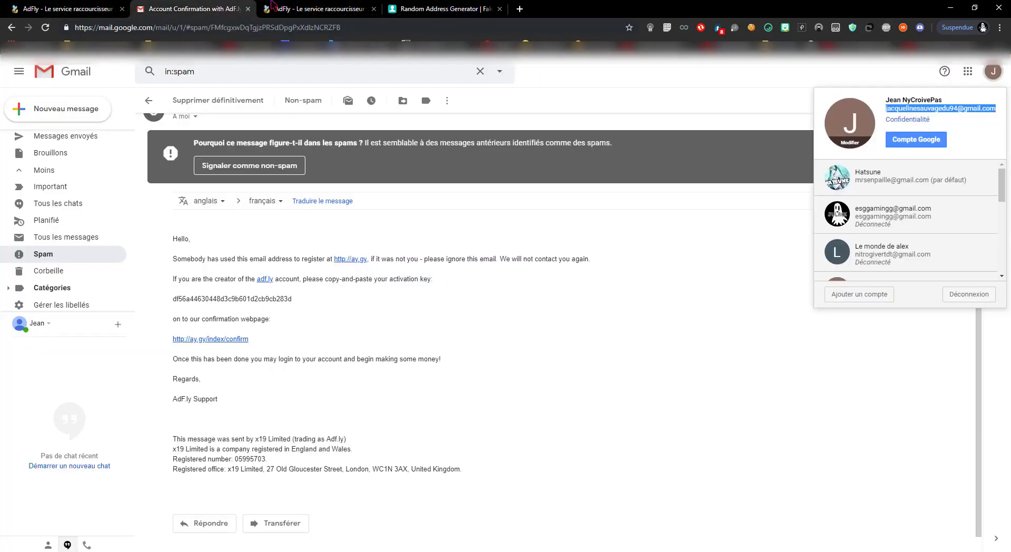
key("ctrl+v")
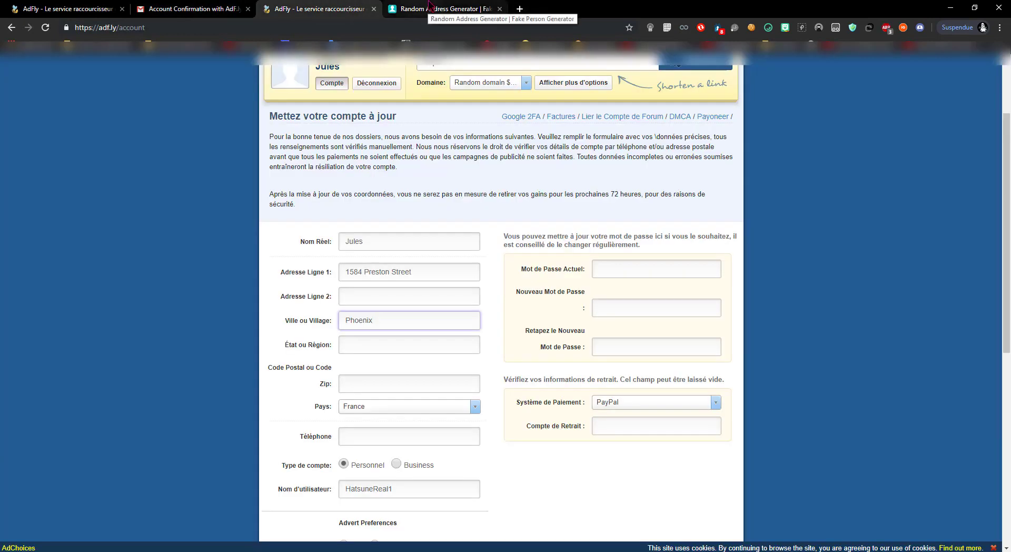
- Copy the state Arizona and the zip code 85034 into the account form
left_click(429, 7)
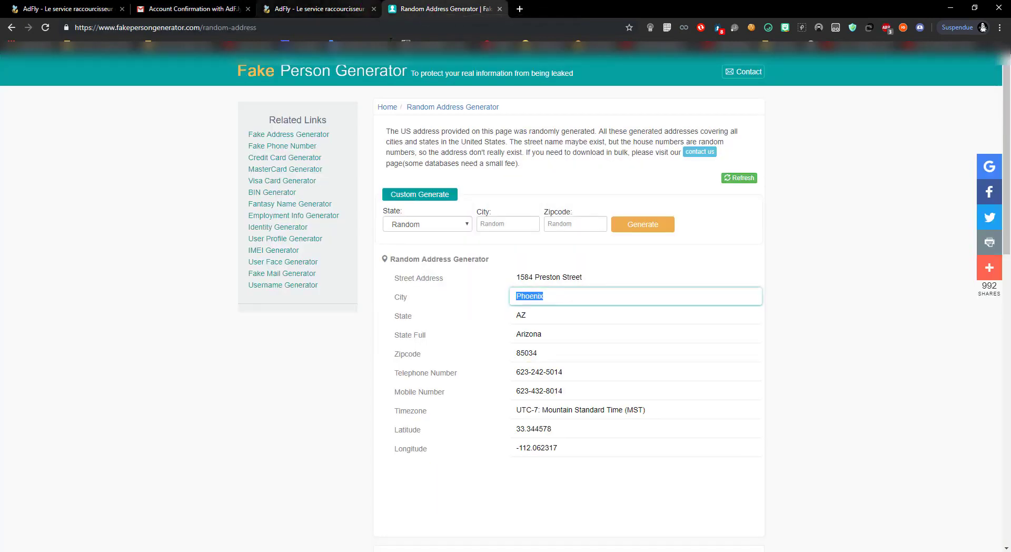
double_click(531, 334)
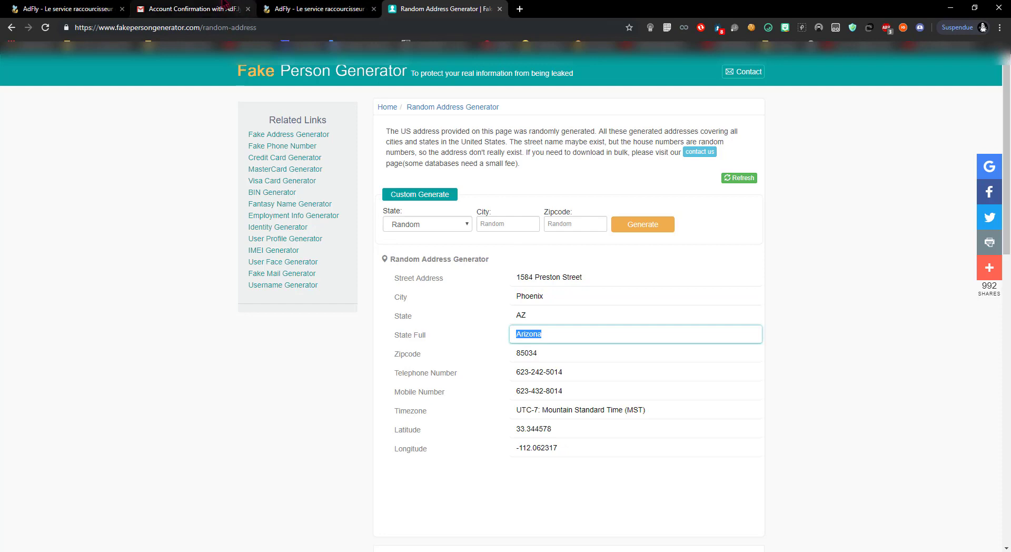
left_click(200, 9)
left_click(322, 6)
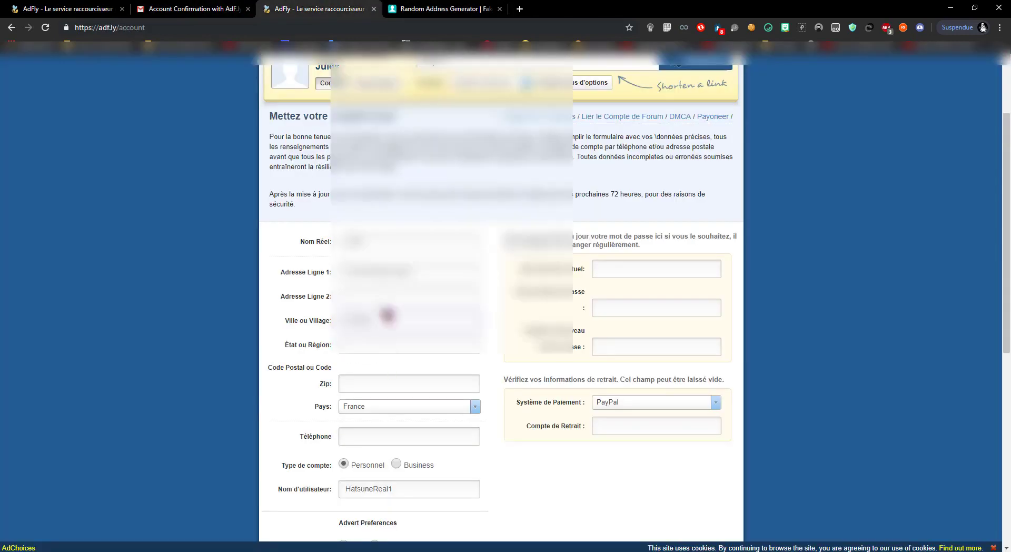
left_click(411, 7)
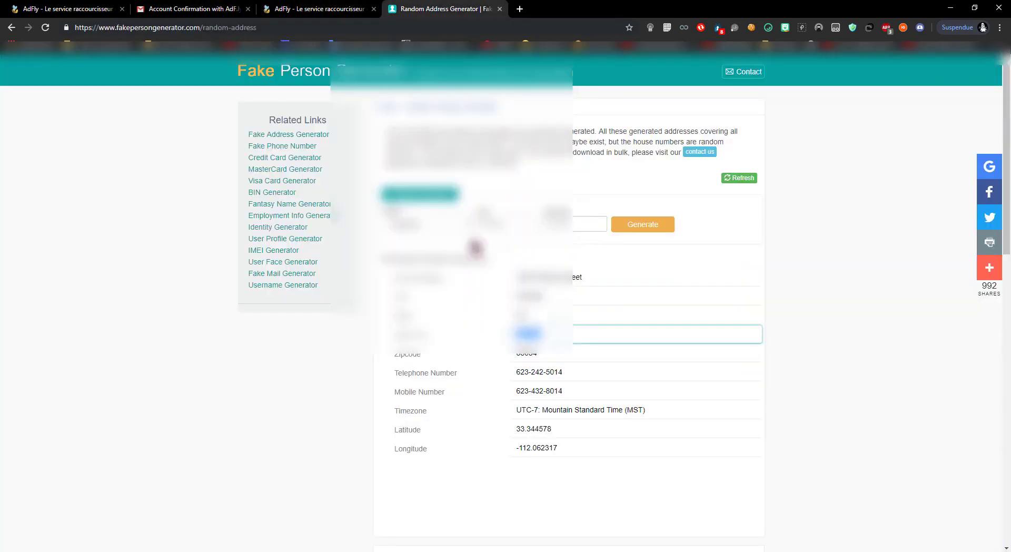
double_click(530, 354)
left_click(316, 9)
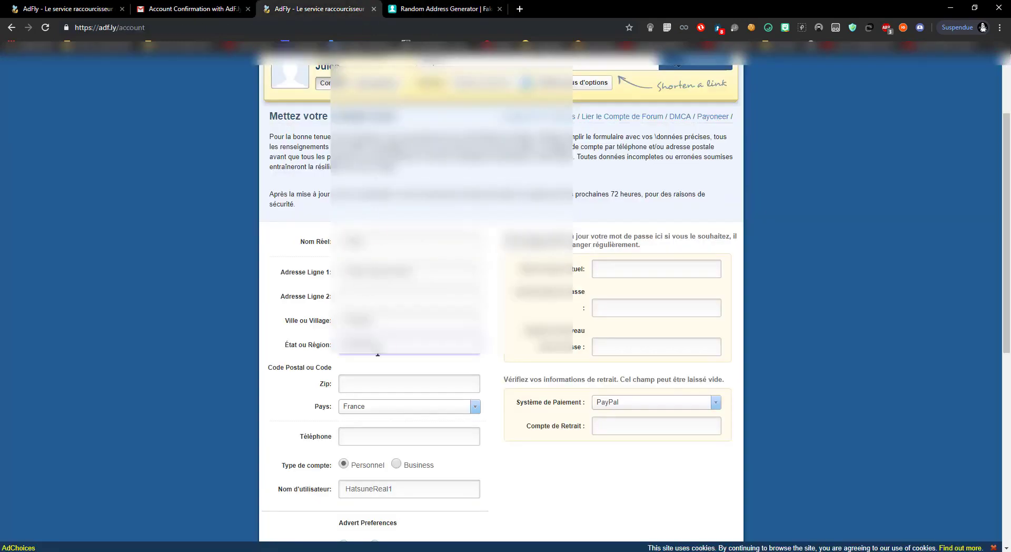
left_click(351, 384)
key("ctrl+v")
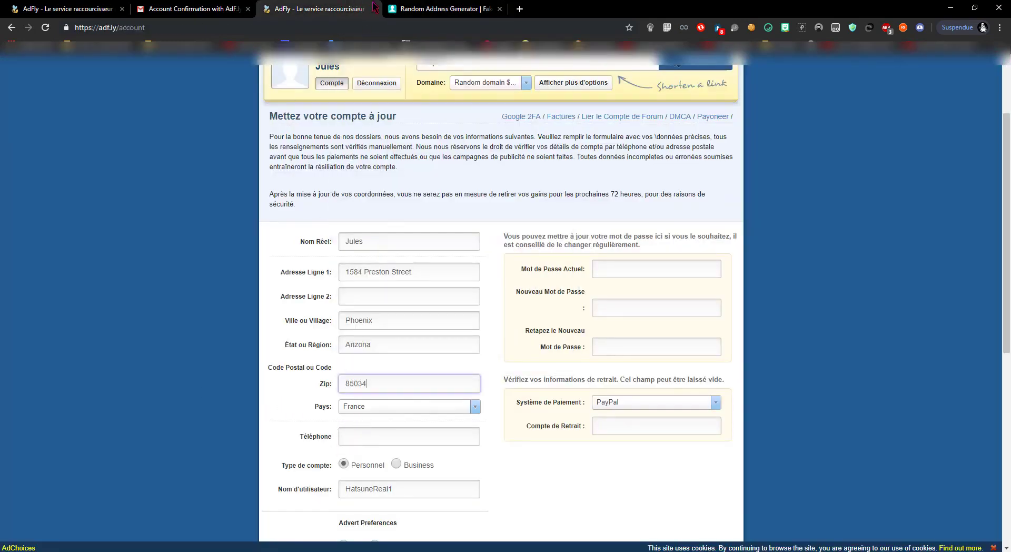
- Copy the generated telephone number into the account's telephone field
left_click(411, 8)
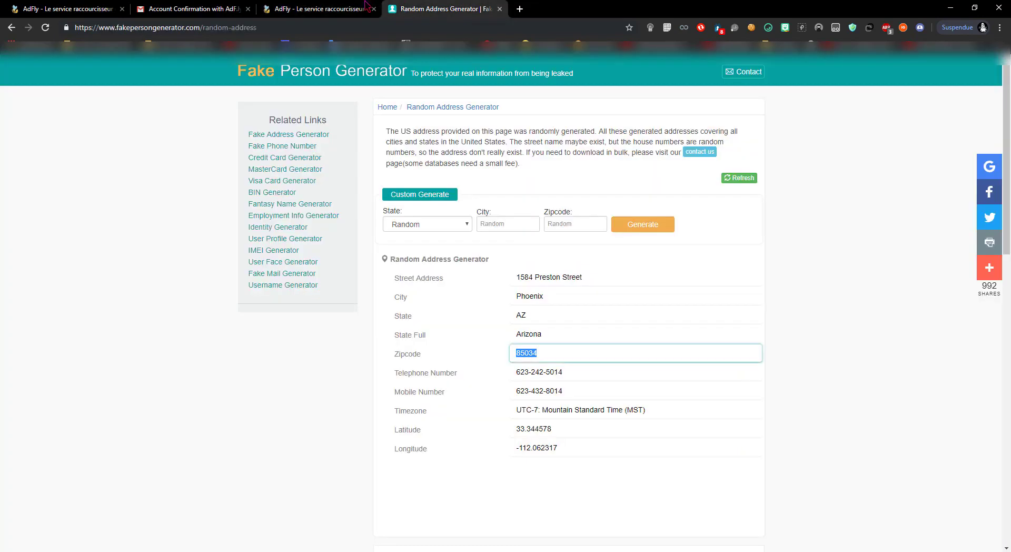
left_click(539, 373)
key("ctrl+Page_Up")
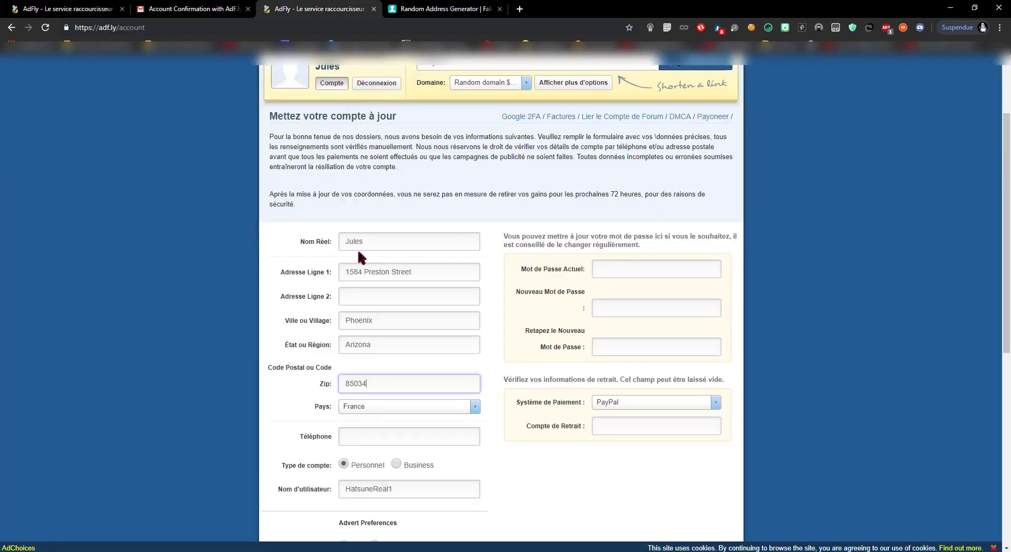
left_click(369, 435)
key("ctrl+v")
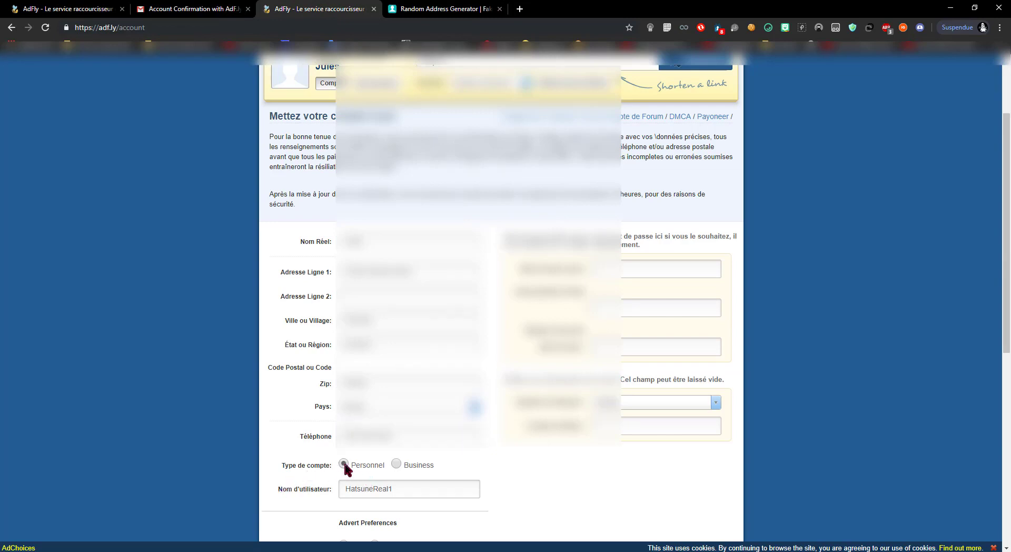
- Set 'Stopper les Utilisateurs d'Adblock' to Non under Advert Preferences
scroll(623, 258, "down", 3)
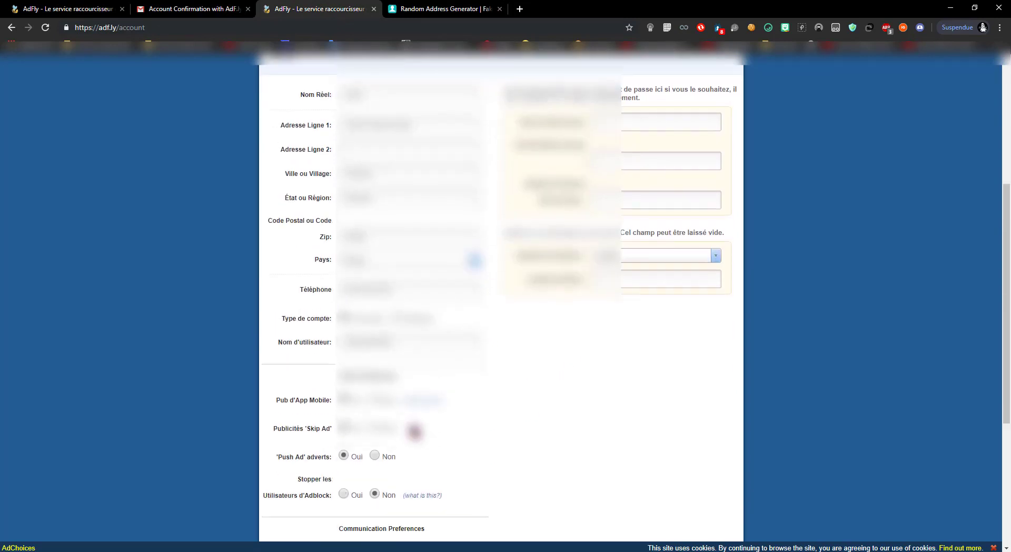
scroll(623, 258, "down", 1)
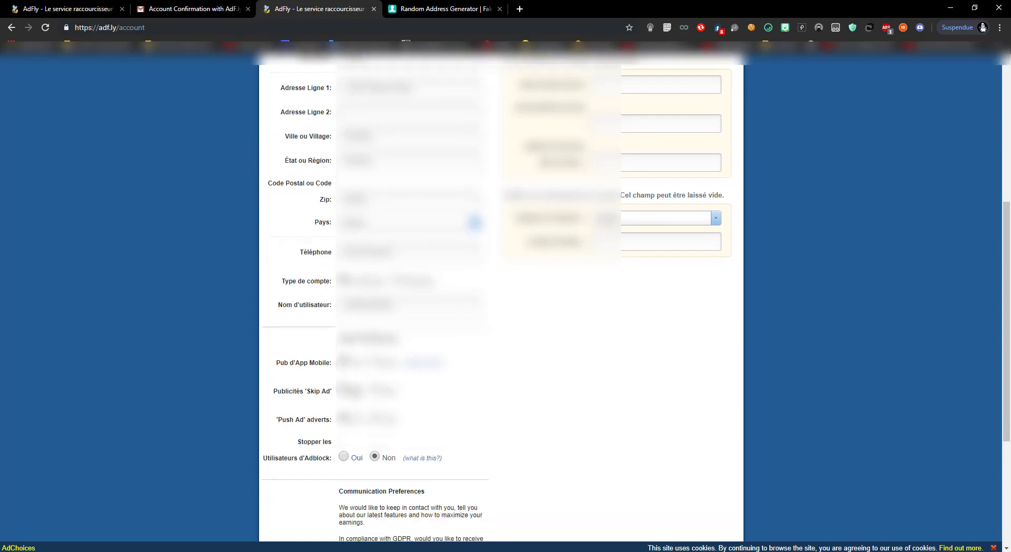
scroll(327, 345, "down", 3)
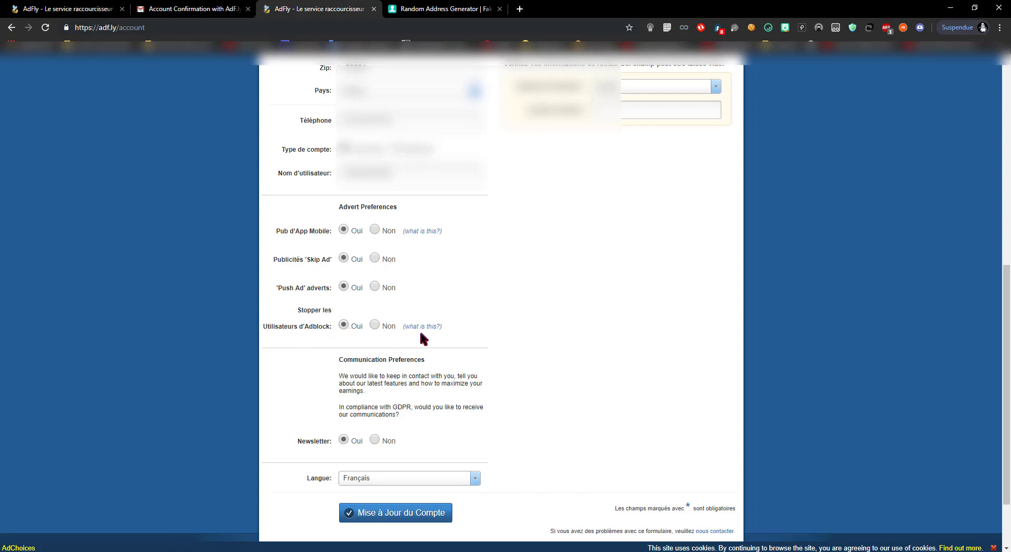
left_click(375, 326)
left_click(346, 326)
left_click(375, 325)
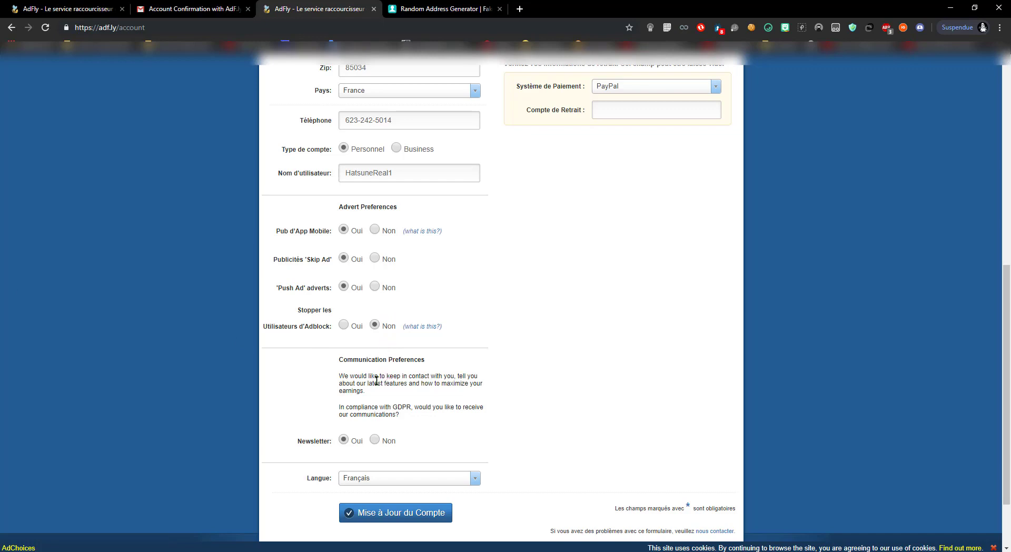
scroll(377, 383, "down", 1)
- Submit the account update, add a surname to Nom Réel, and resubmit
left_click(363, 464)
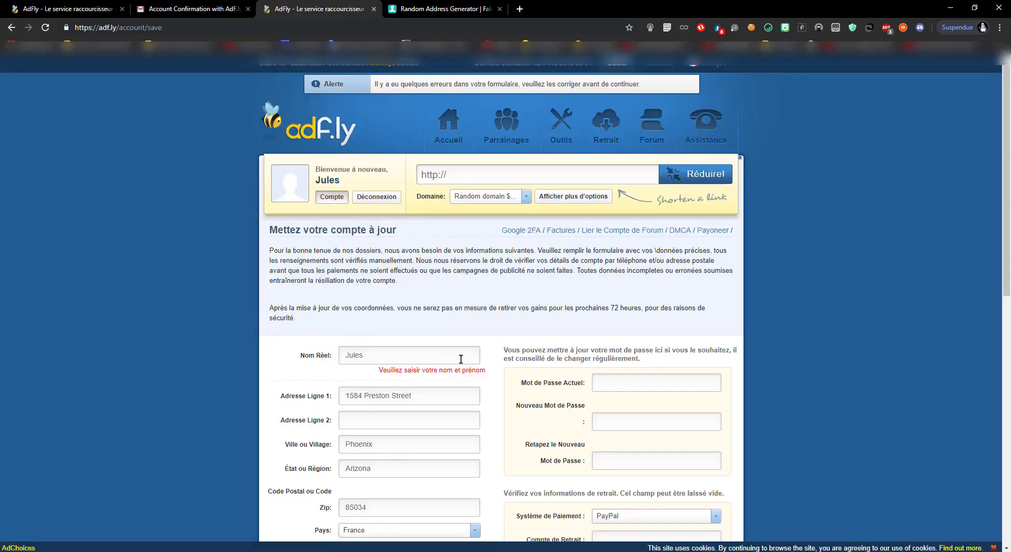
left_click(427, 354)
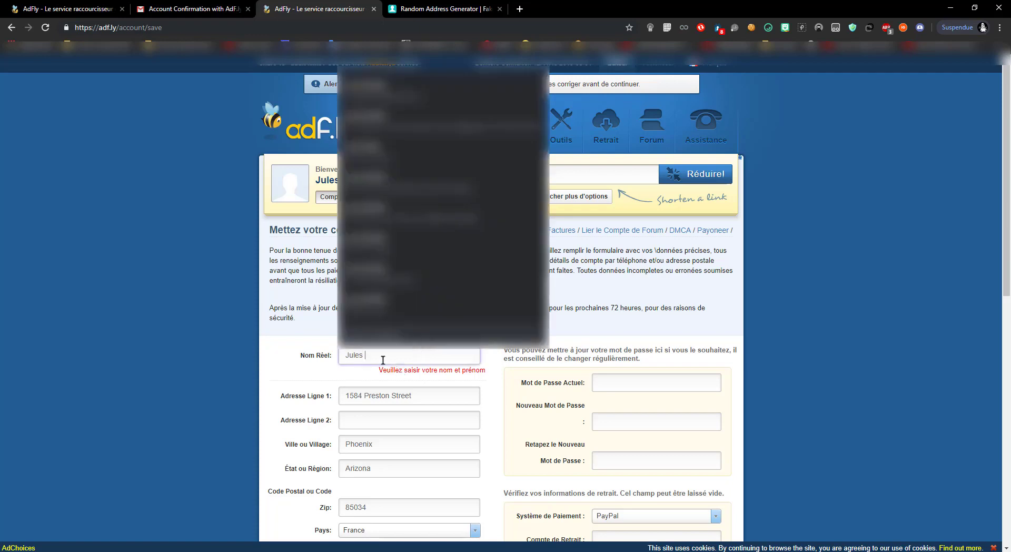
type("TSD")
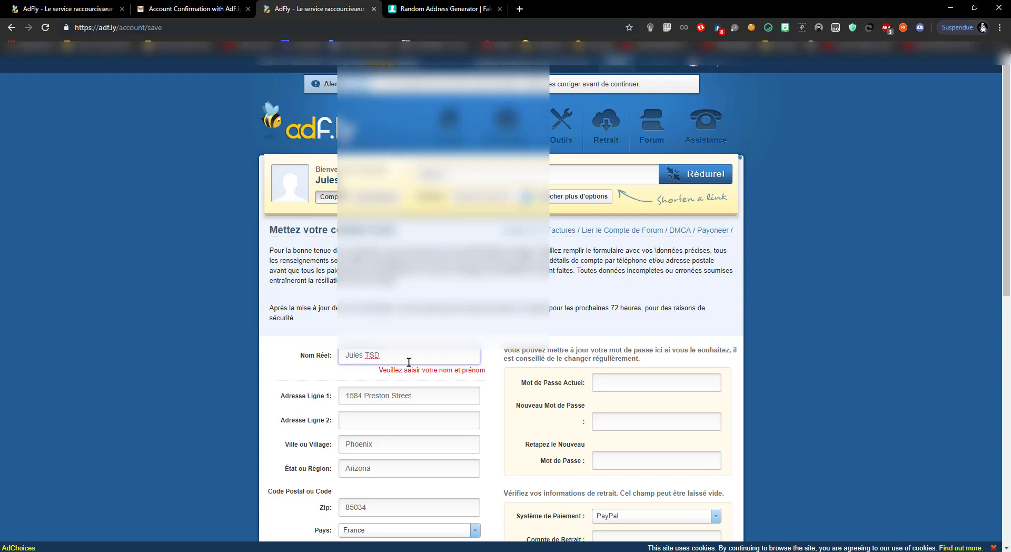
scroll(409, 362, "down", 8)
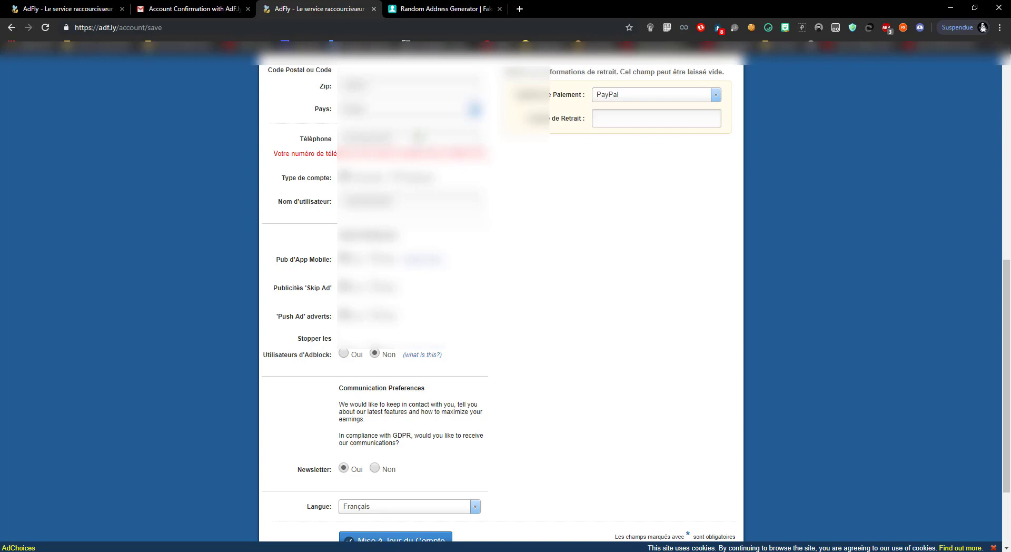
scroll(316, 215, "down", 3)
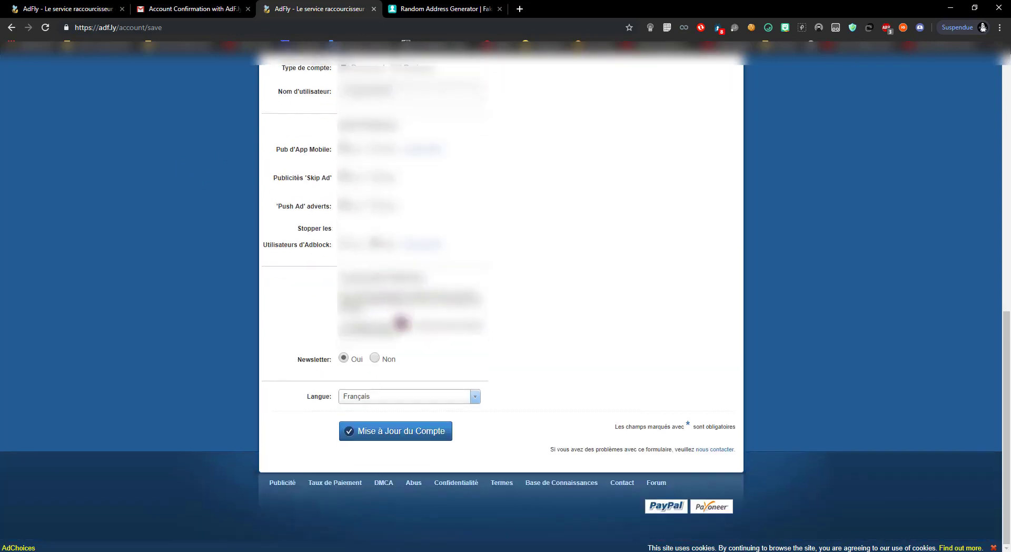
left_click(361, 441)
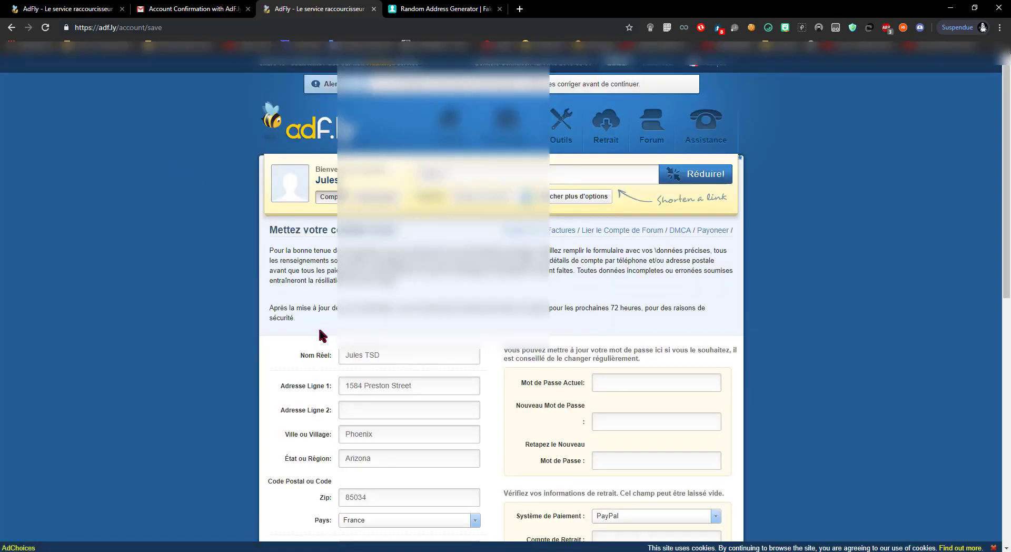
- Fill the Téléphone field from the saved autofill suggestion
scroll(323, 340, "down", 1)
scroll(322, 335, "down", 2)
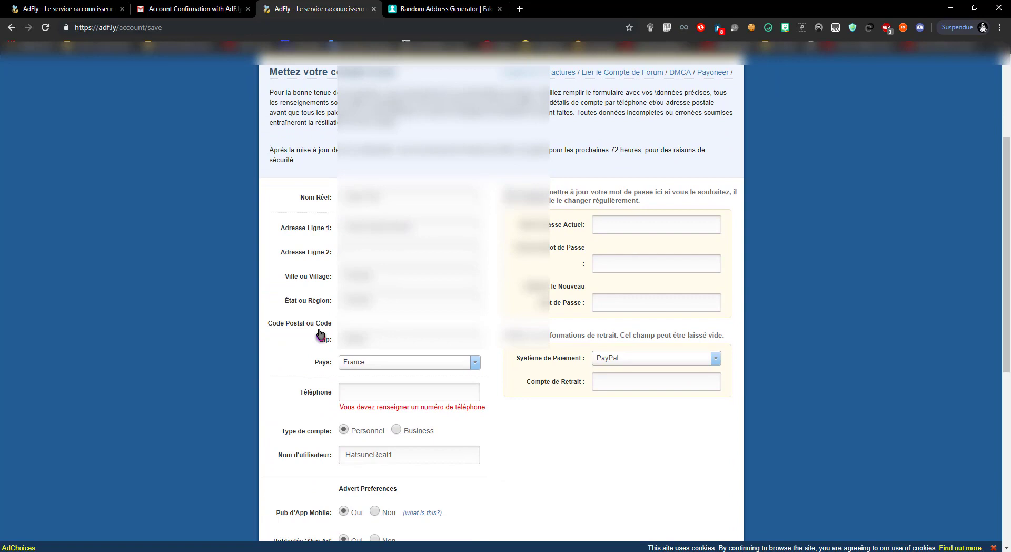
left_click(378, 390)
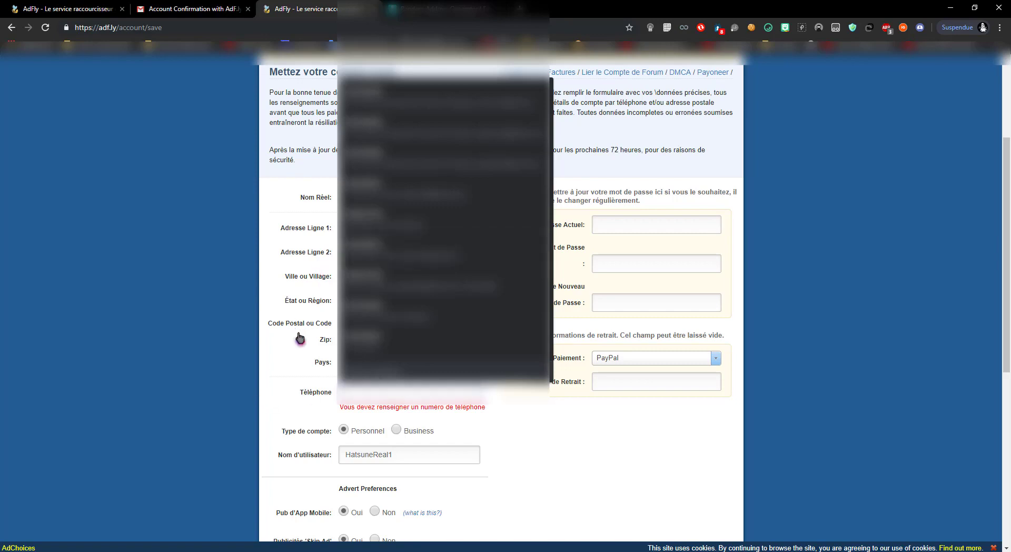
left_click(289, 384)
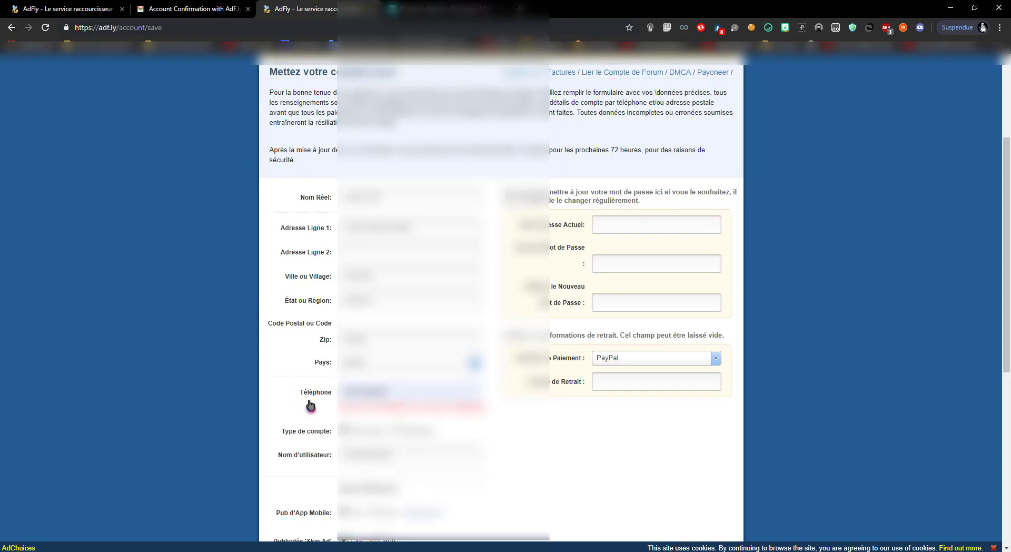
scroll(310, 406, "down", 7)
- Submit the account form, dismiss the alert, and return to the account settings page
left_click(428, 405)
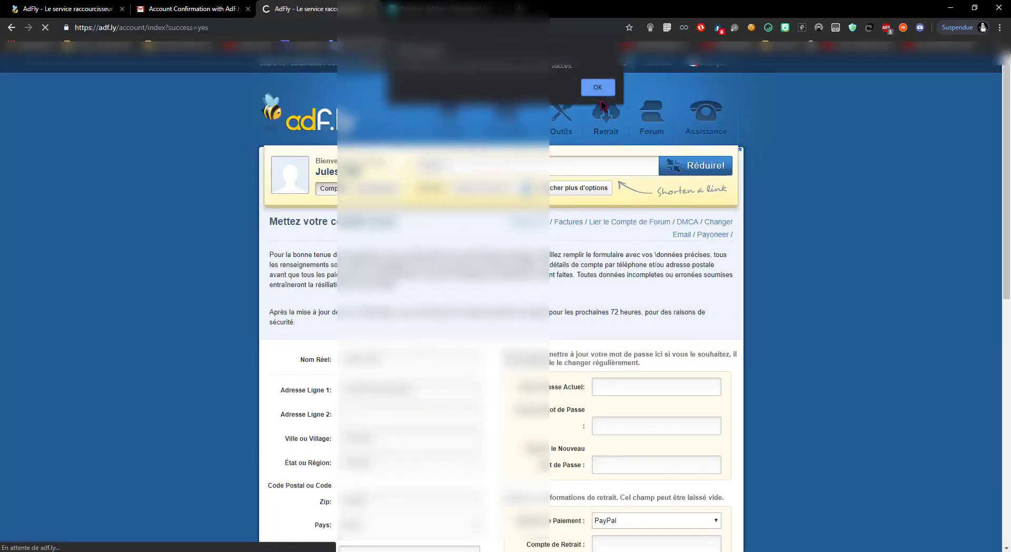
left_click(601, 86)
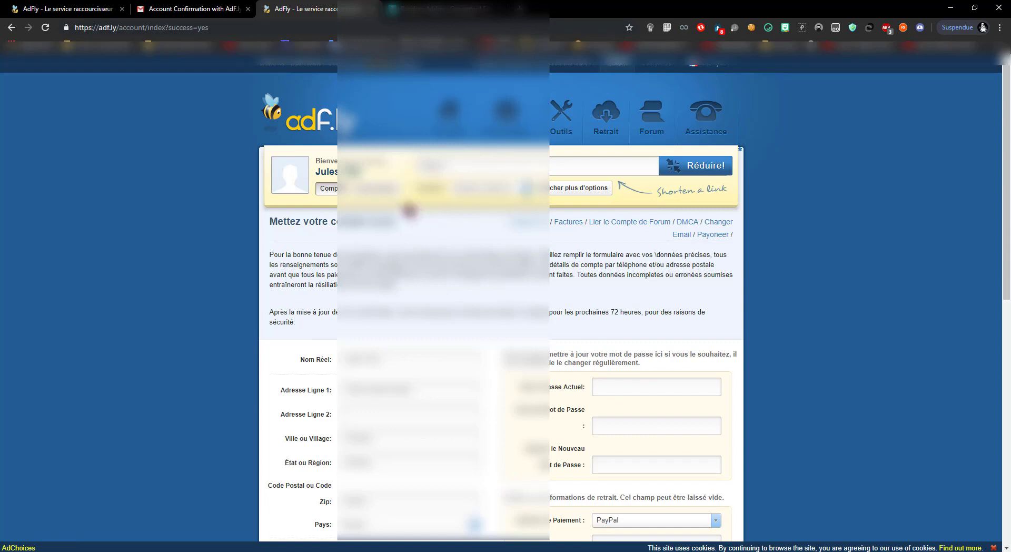
left_click(448, 114)
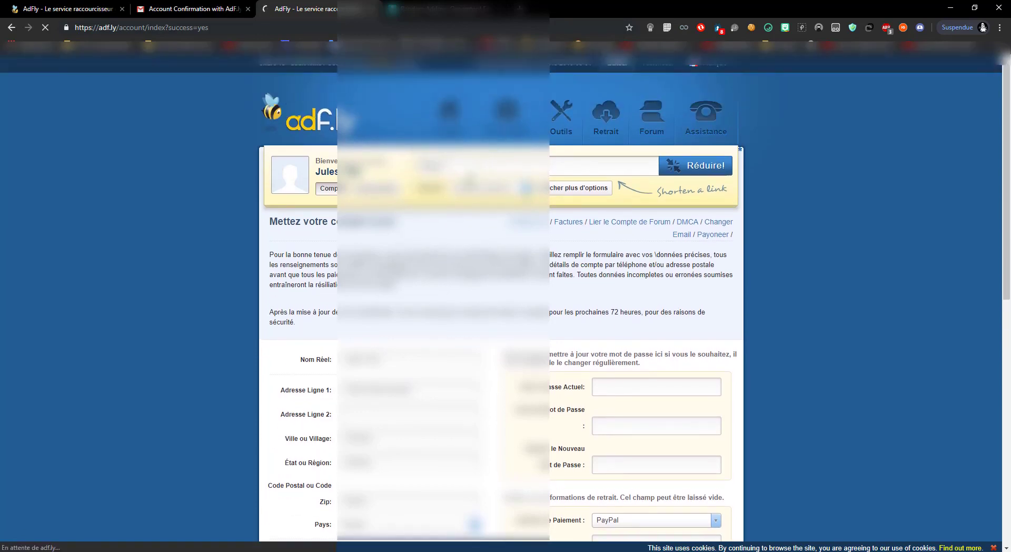
scroll(516, 312, "down", 1)
scroll(504, 203, "up", 1)
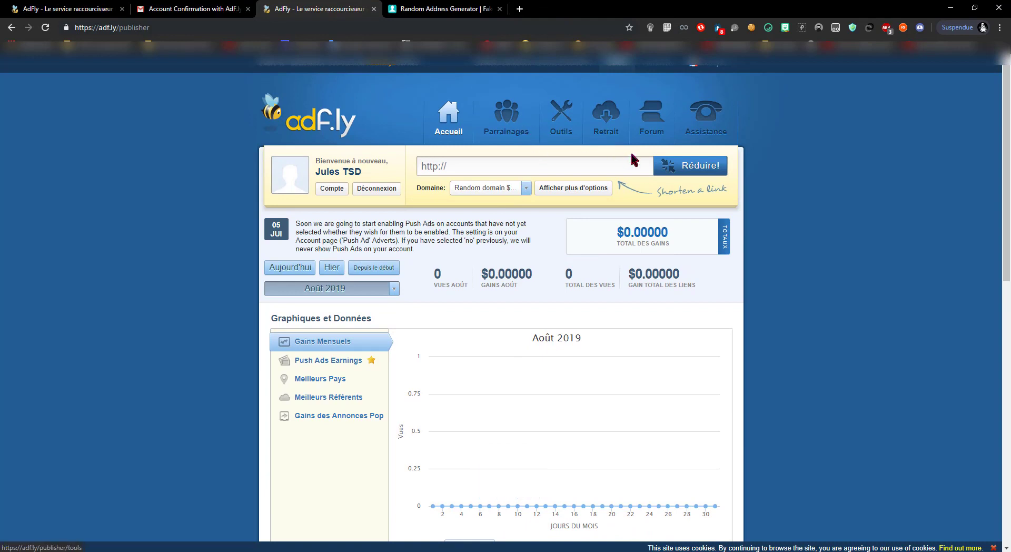
left_click(332, 188)
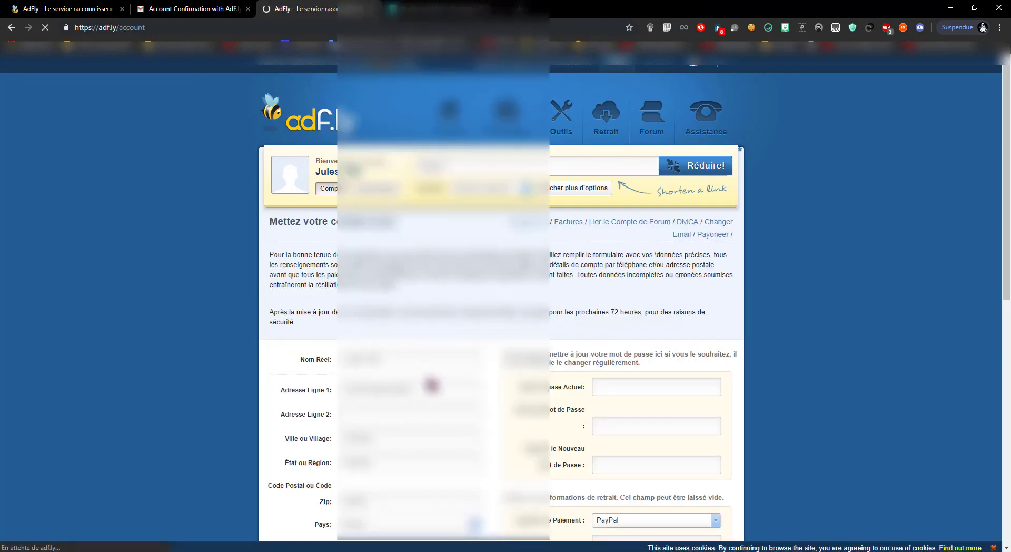
- Select PayPal as the withdrawal payment system
scroll(495, 386, "down", 1)
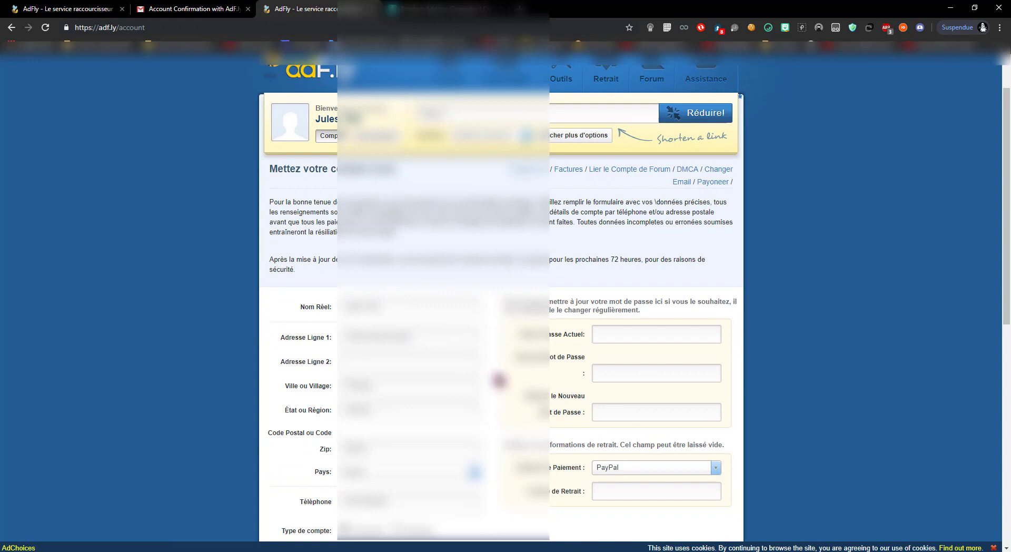
scroll(500, 381, "down", 1)
left_click(616, 420)
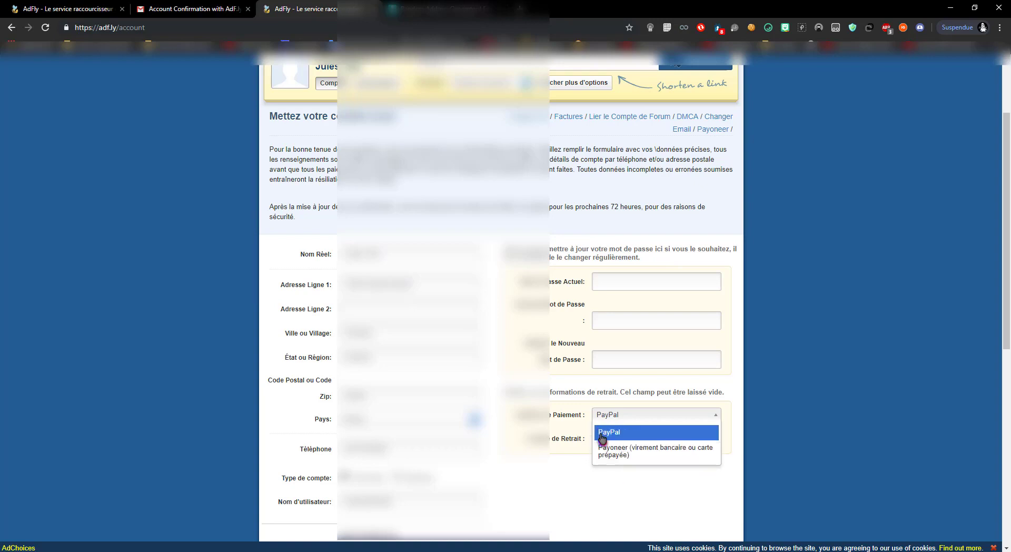
left_click(571, 435)
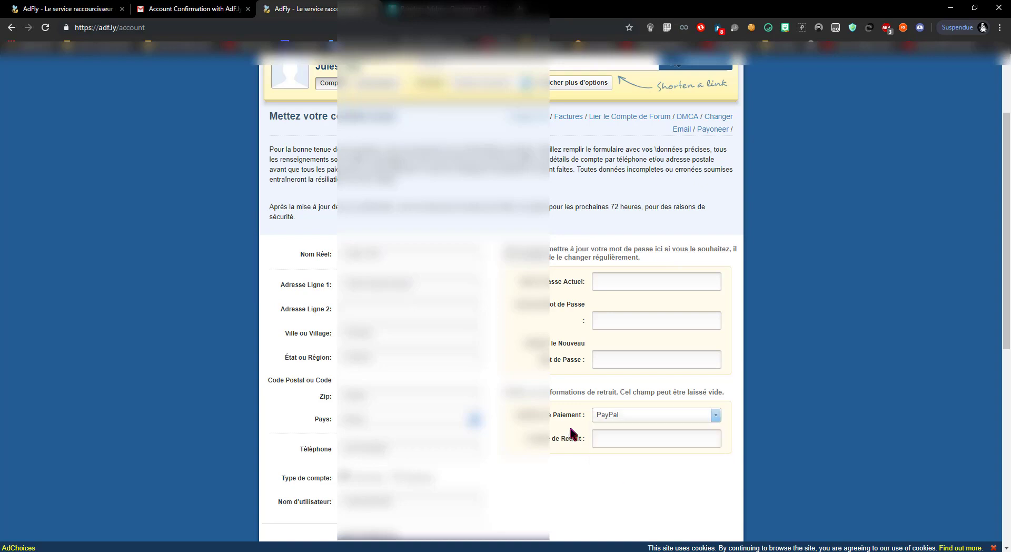
left_click(612, 420)
left_click(602, 433)
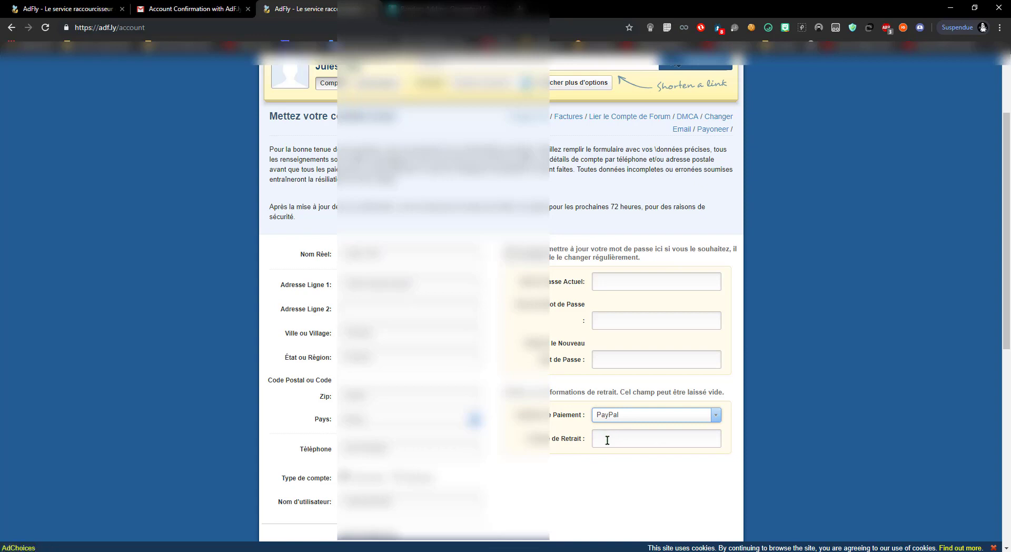
- Fill in the PayPal withdrawal address from a saved entry and save the account details
left_click(607, 440)
left_click(570, 448)
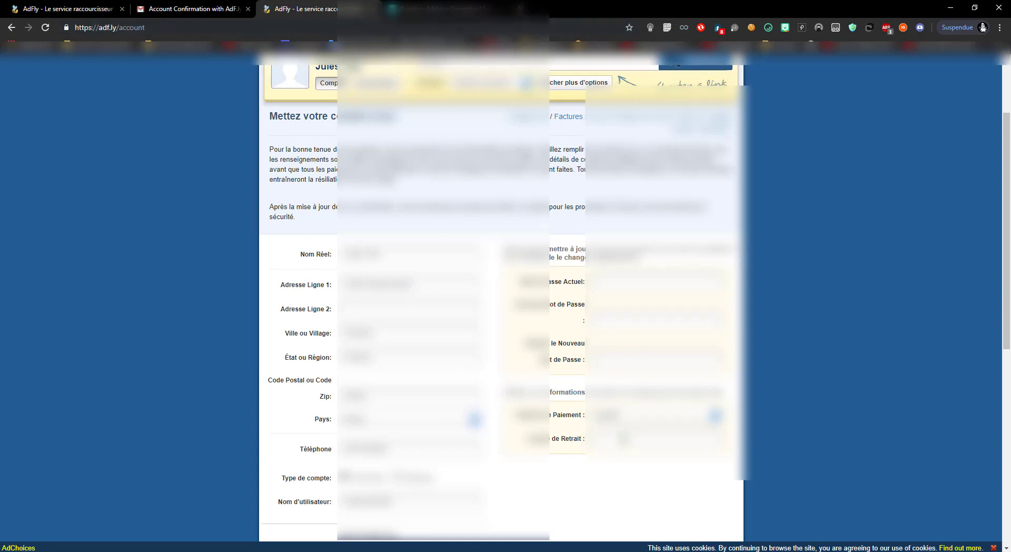
left_click(630, 444)
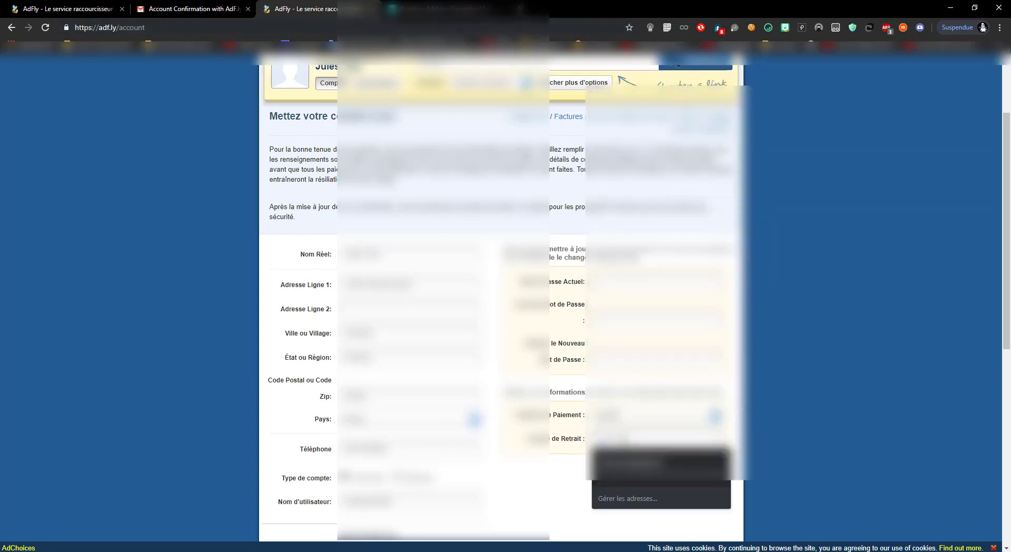
left_click(632, 464)
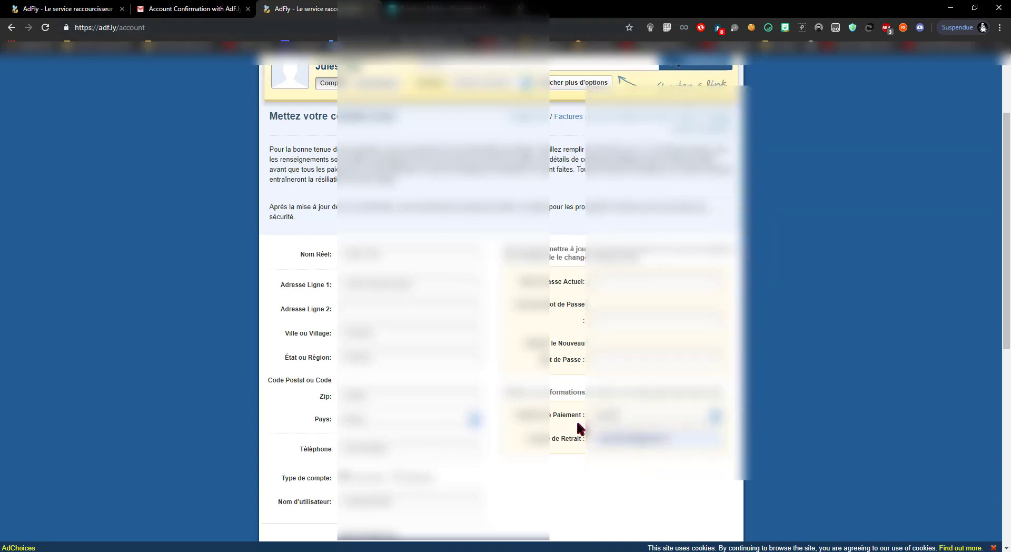
scroll(578, 427, "down", 8)
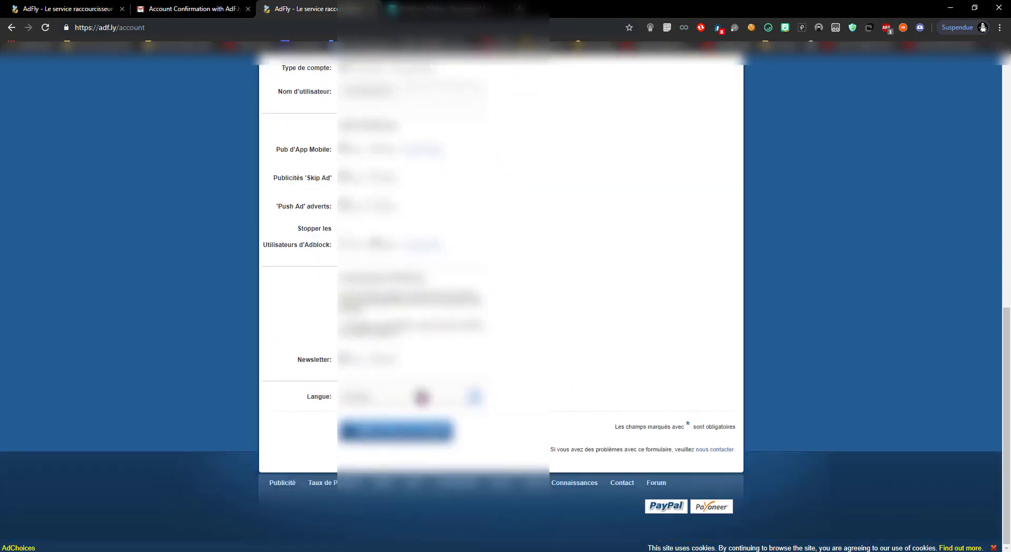
left_click(395, 431)
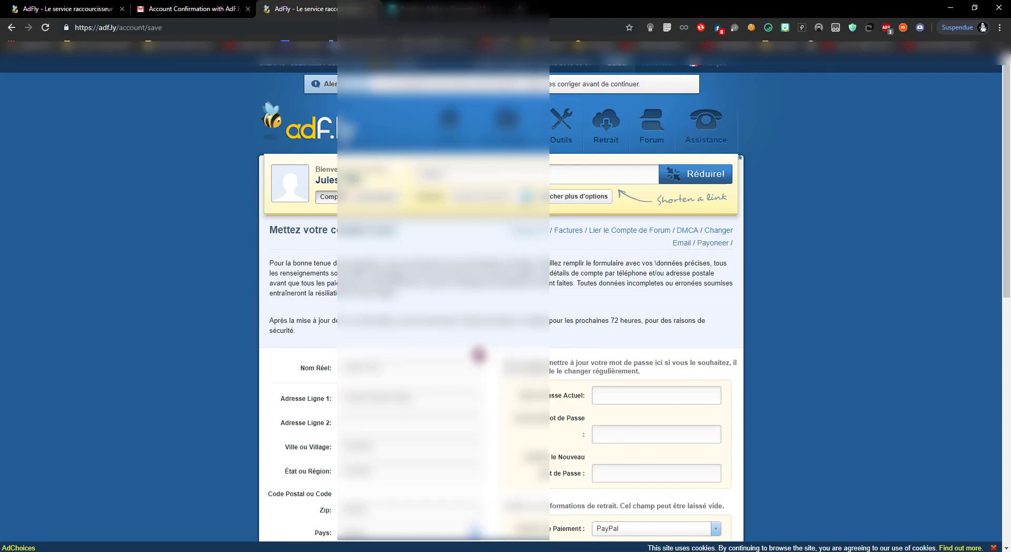
left_click(452, 136)
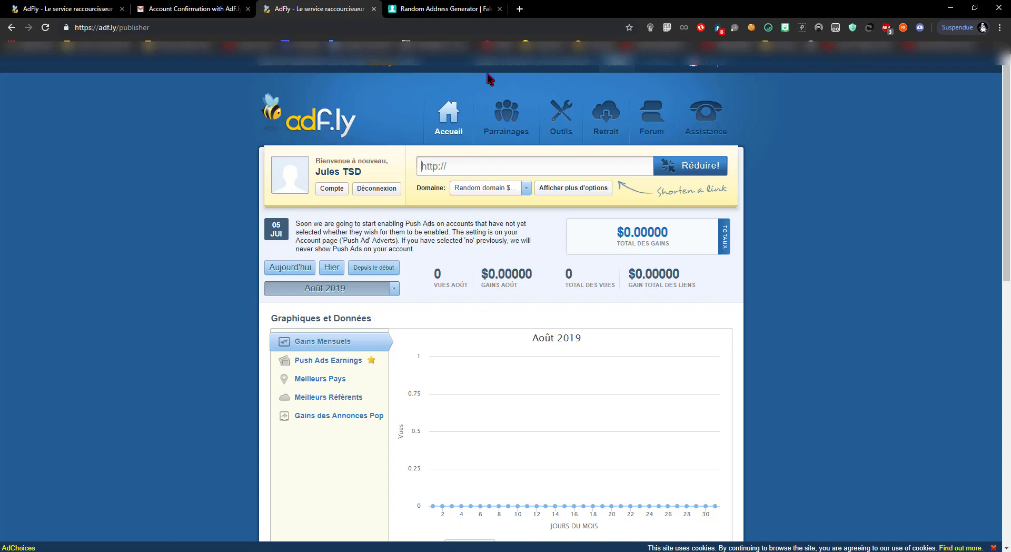
left_click(520, 9)
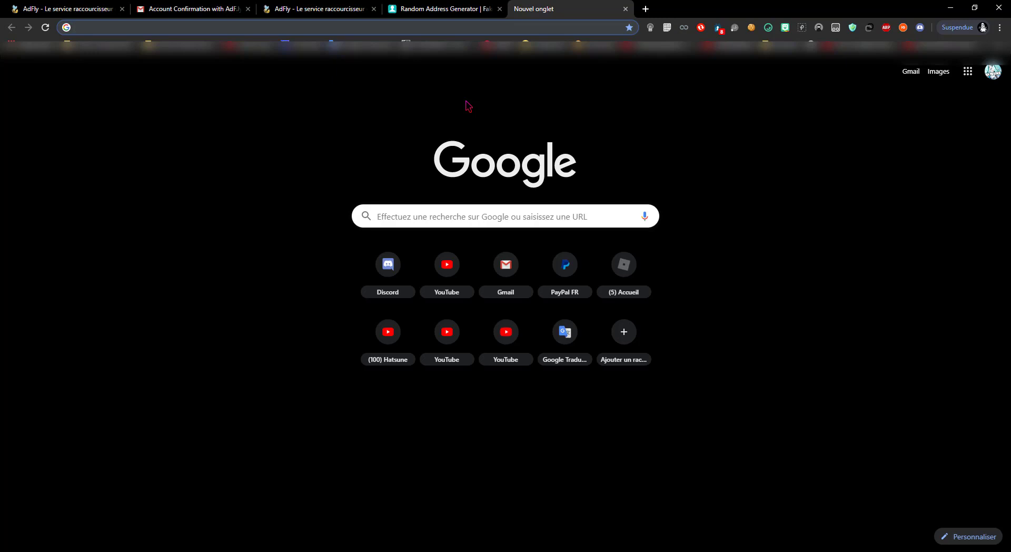
left_click(613, 269)
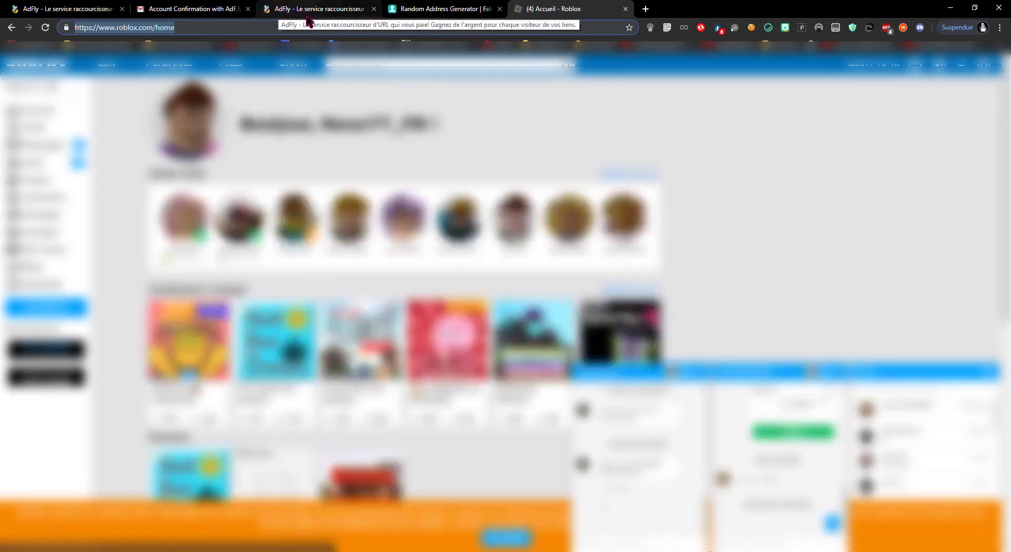
left_click(288, 16)
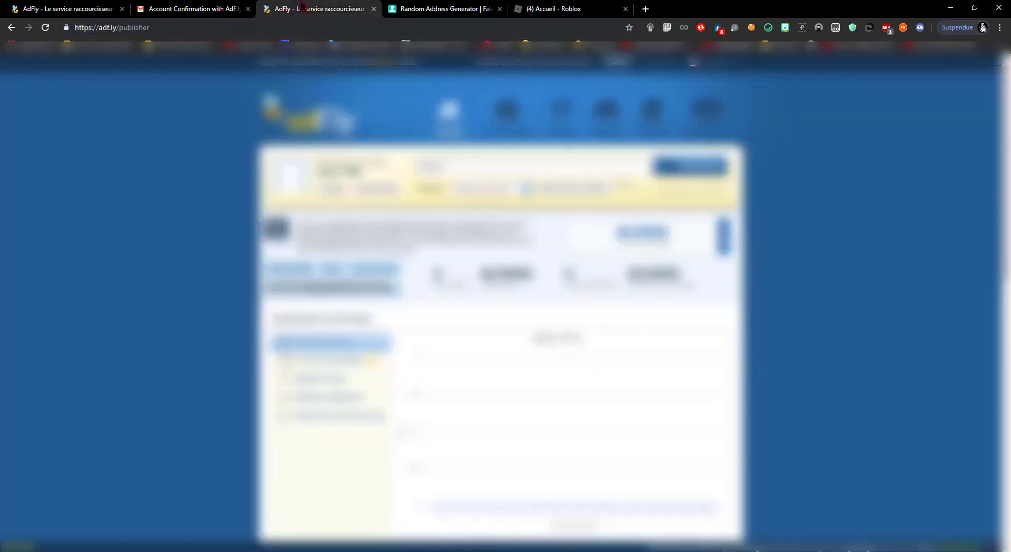
left_click(440, 165)
type("https://www.roblox.com/home")
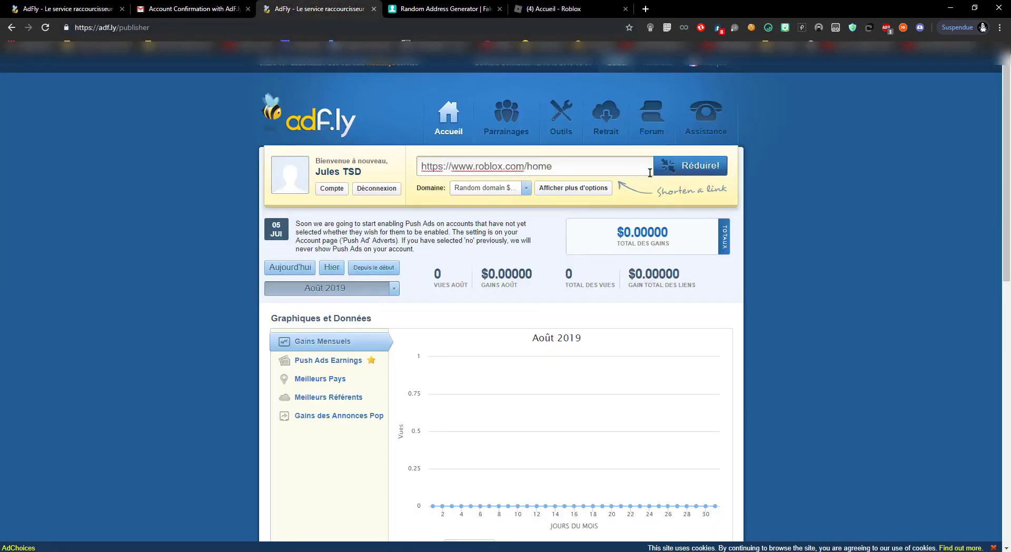
- Shorten the Roblox link using a random domain, interstitial ads, custom name robloxxx1 and the default folder
left_click(469, 195)
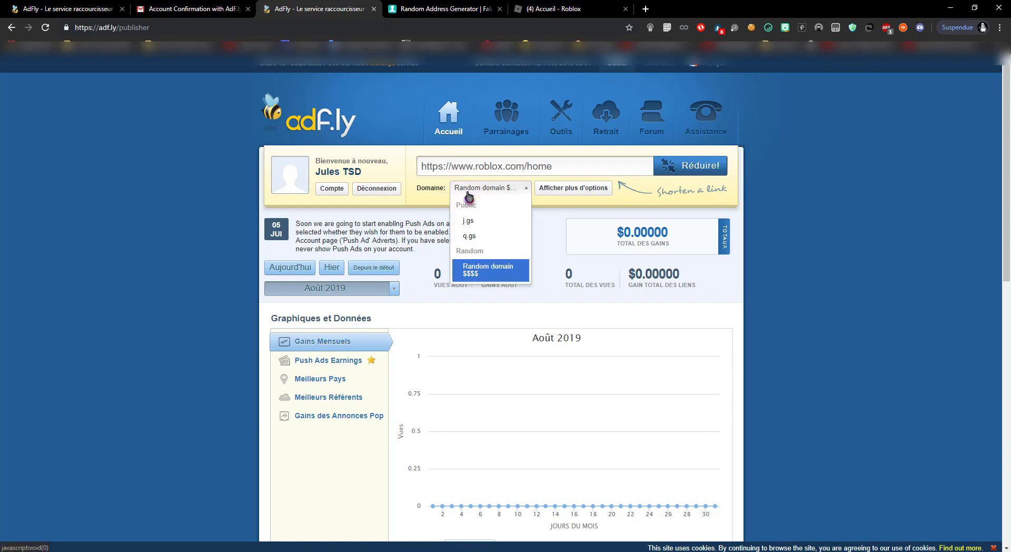
left_click(470, 276)
left_click(564, 191)
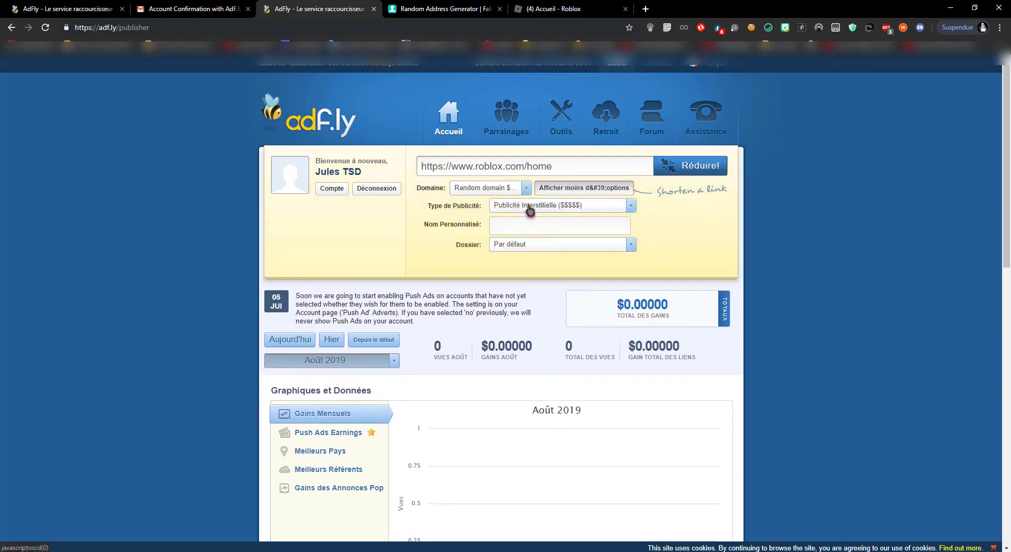
left_click(534, 206)
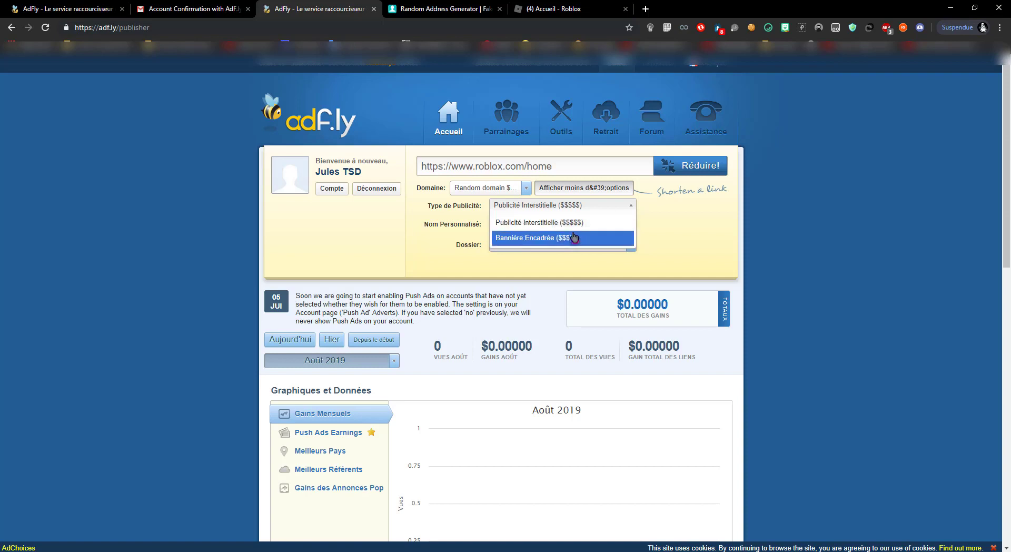
left_click(587, 220)
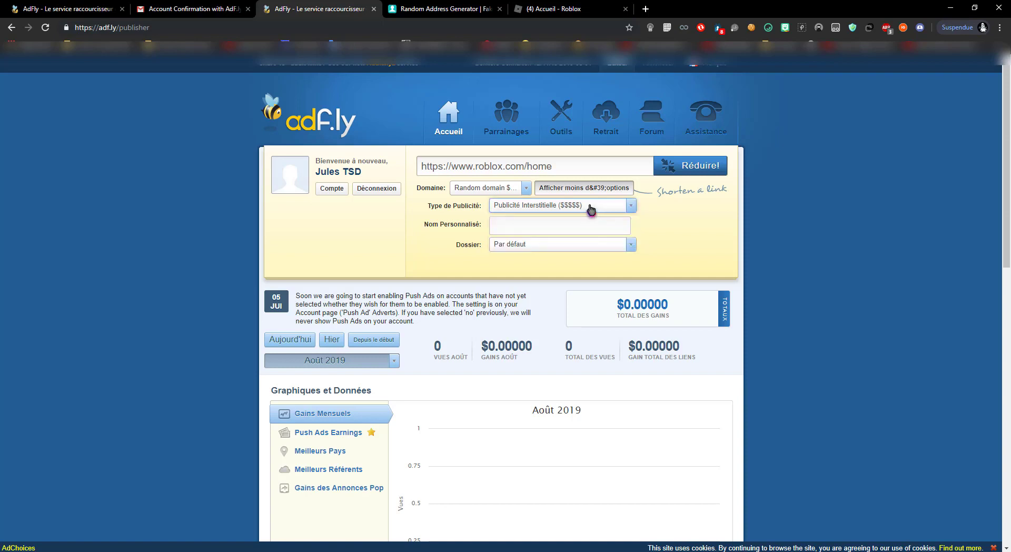
left_click(539, 226)
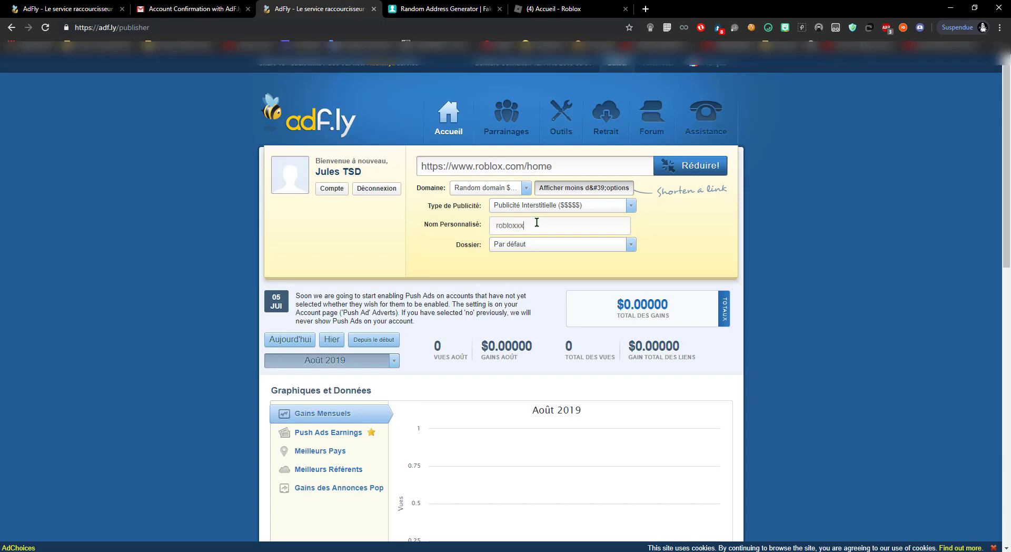
left_click(533, 251)
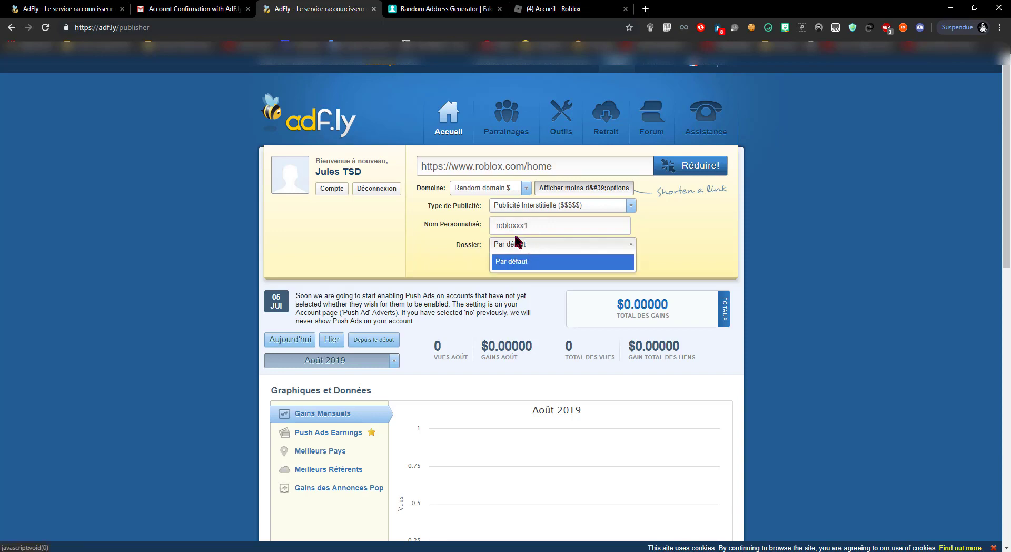
left_click(515, 243)
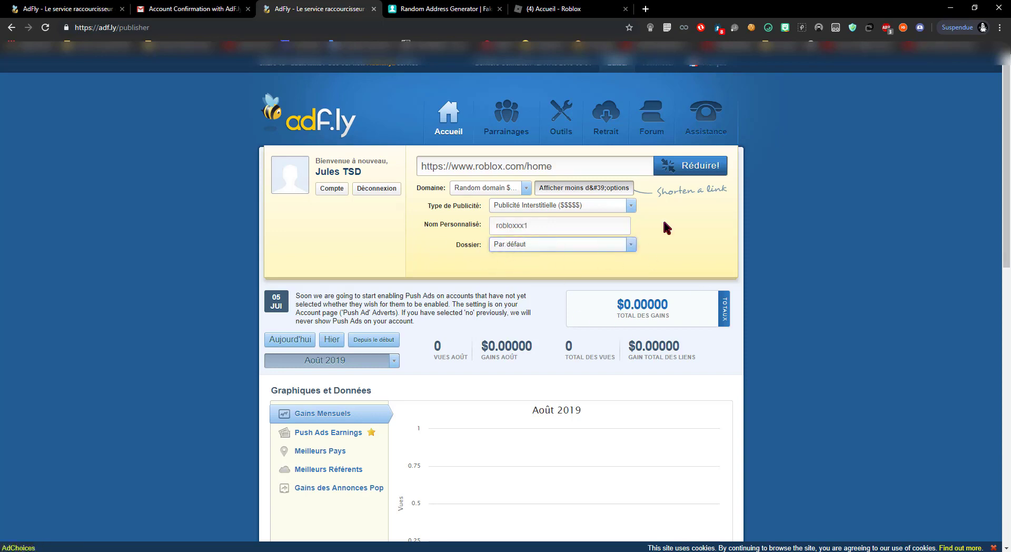
left_click(686, 167)
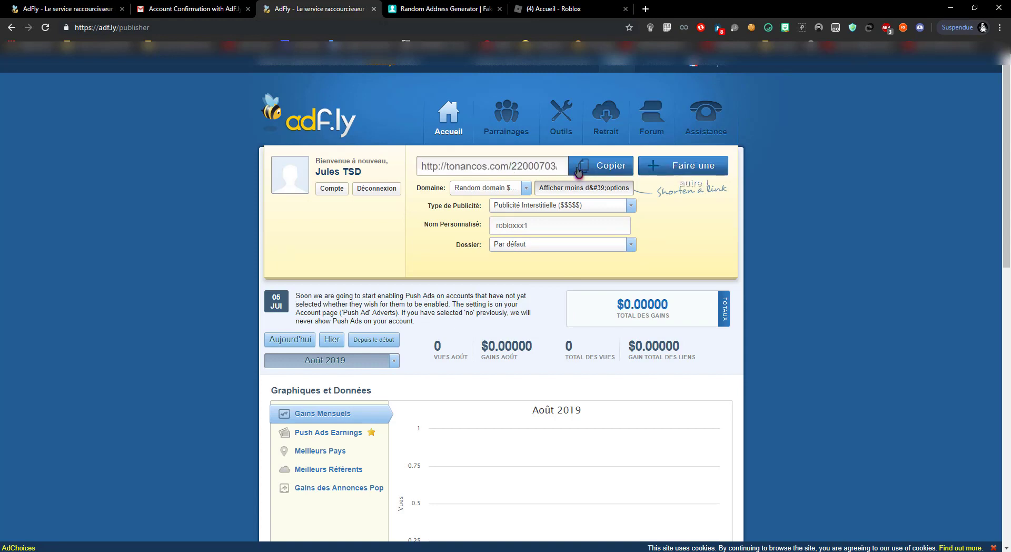
- Copy the robloxxx1 short link and paste it into a new tab's address bar
left_click(580, 170)
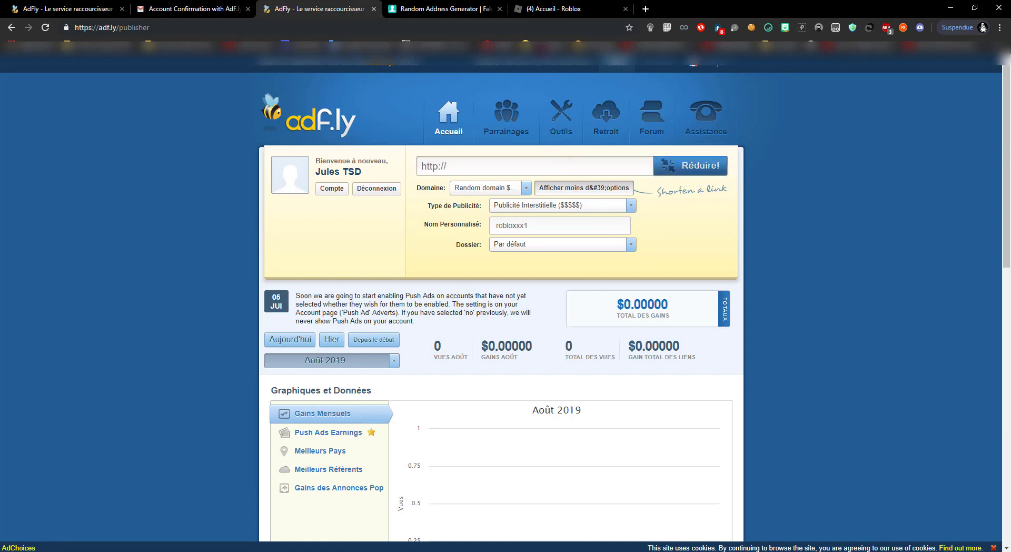
left_click(645, 9)
type("http://tonancos.com/22000703/robloxxx1")
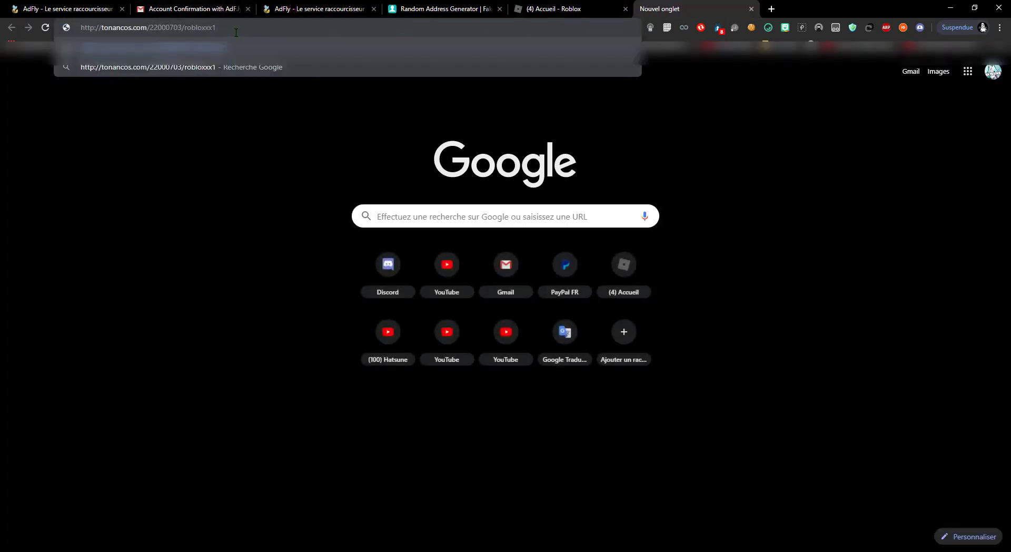
left_click_drag(216, 28, 66, 37)
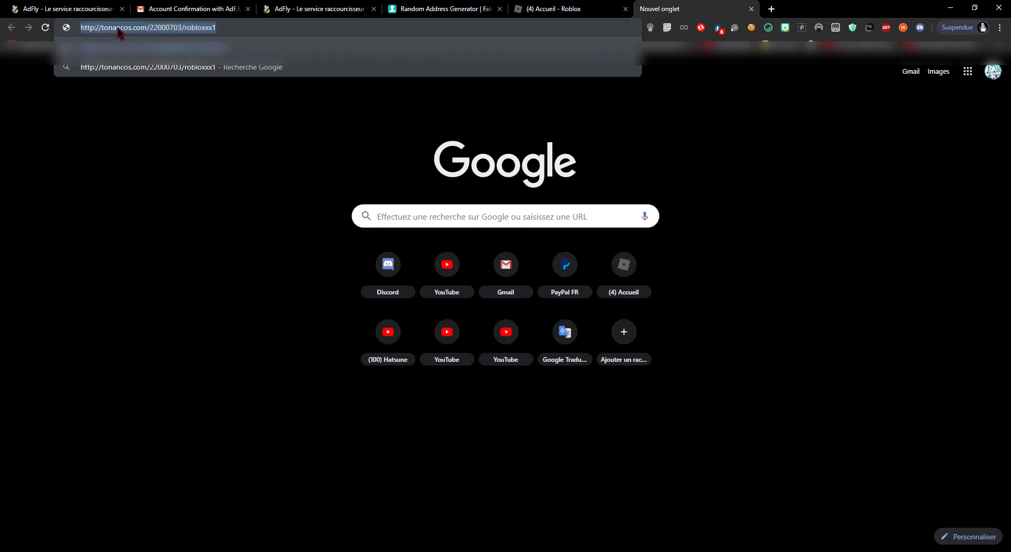
left_click_drag(140, 27, 79, 27)
left_click(240, 26)
key("ctrl+a")
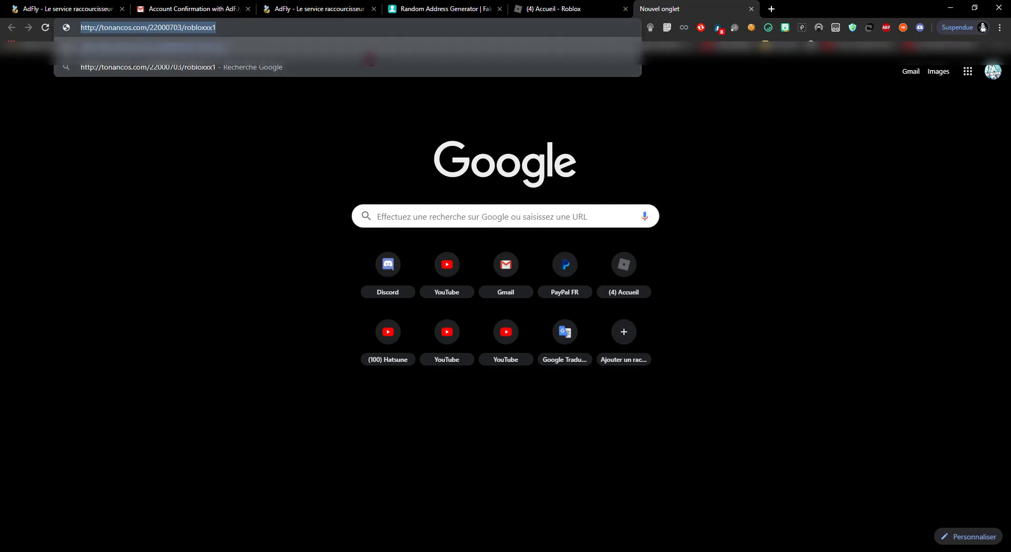
- Load the short link, continue past the ad-blocker warning, and bring up Adblock Plus's site controls
key("Return")
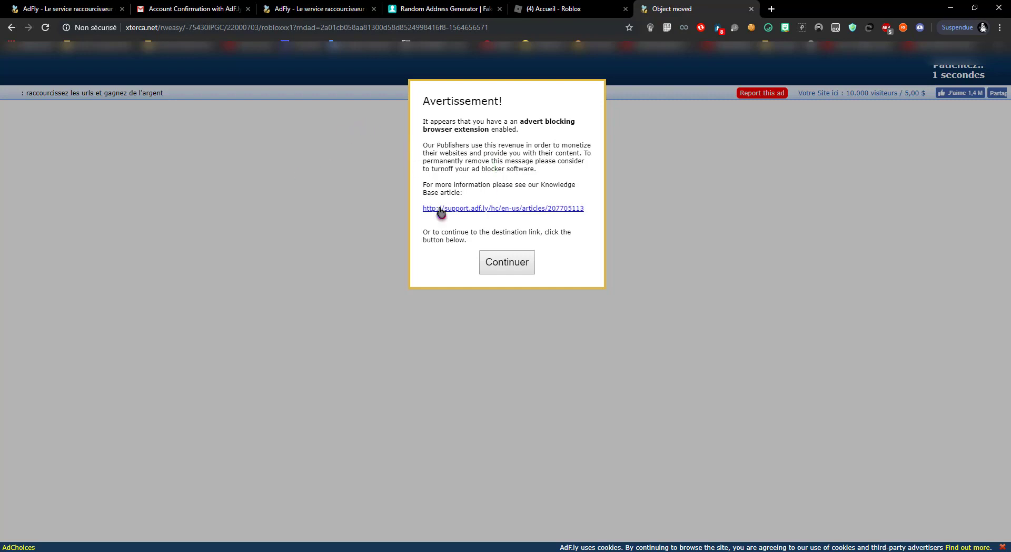
left_click(491, 266)
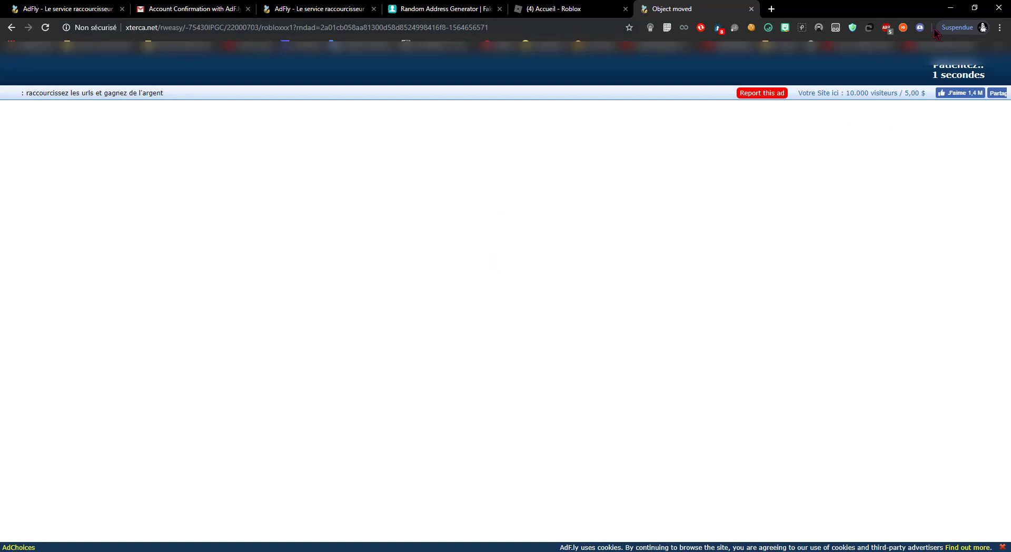
left_click(884, 25)
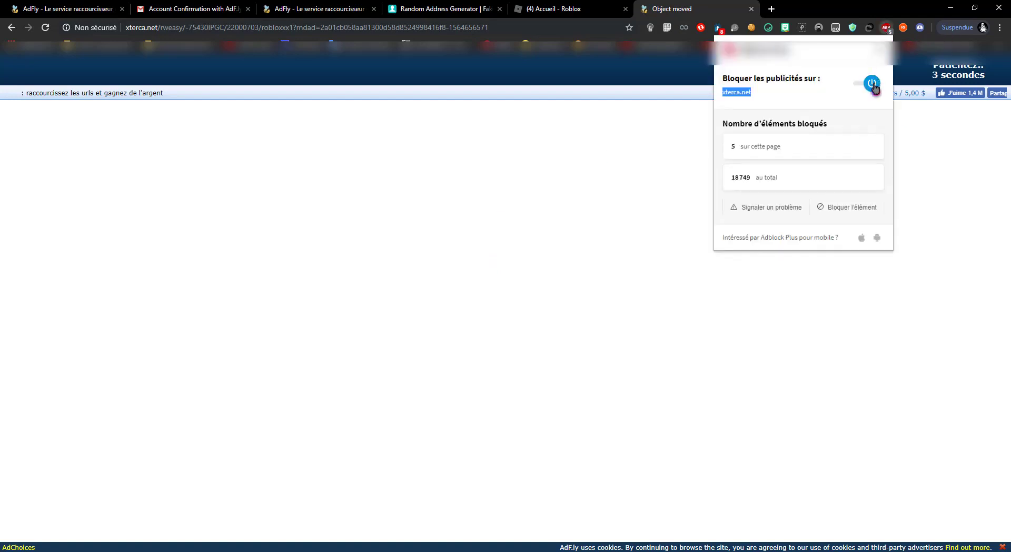